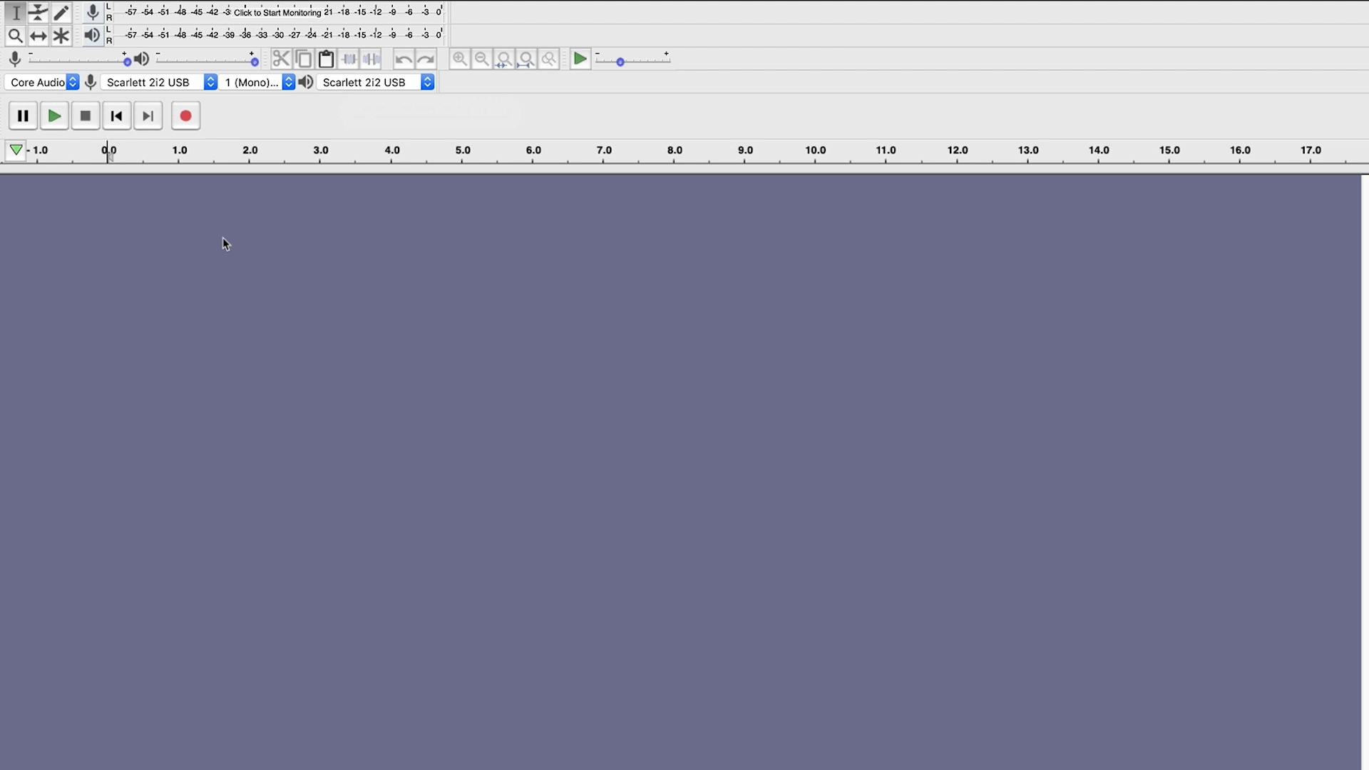
Set the audio host to Core Audio, recording and playback devices to Scarlett 2i2 USB, and recording channels to 1 (Mono)
left_click(63, 83)
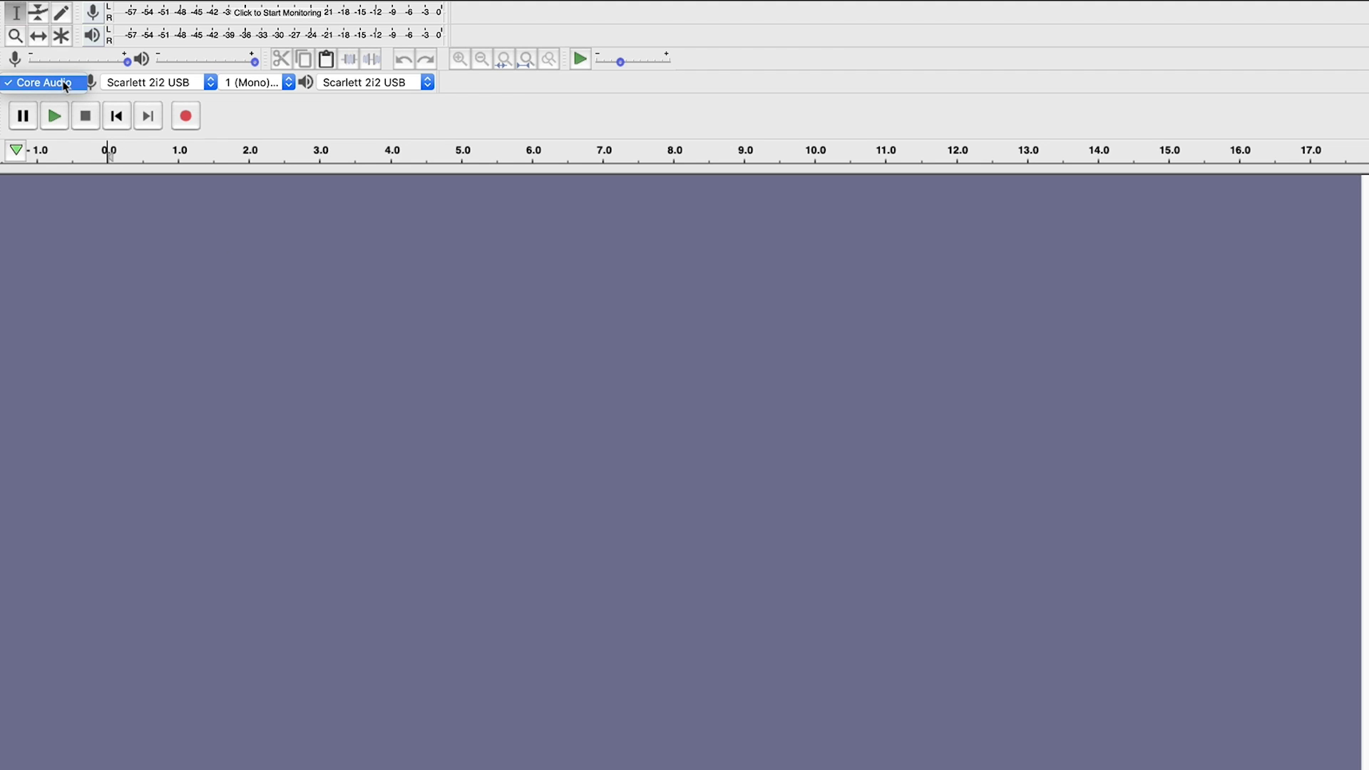
left_click(64, 84)
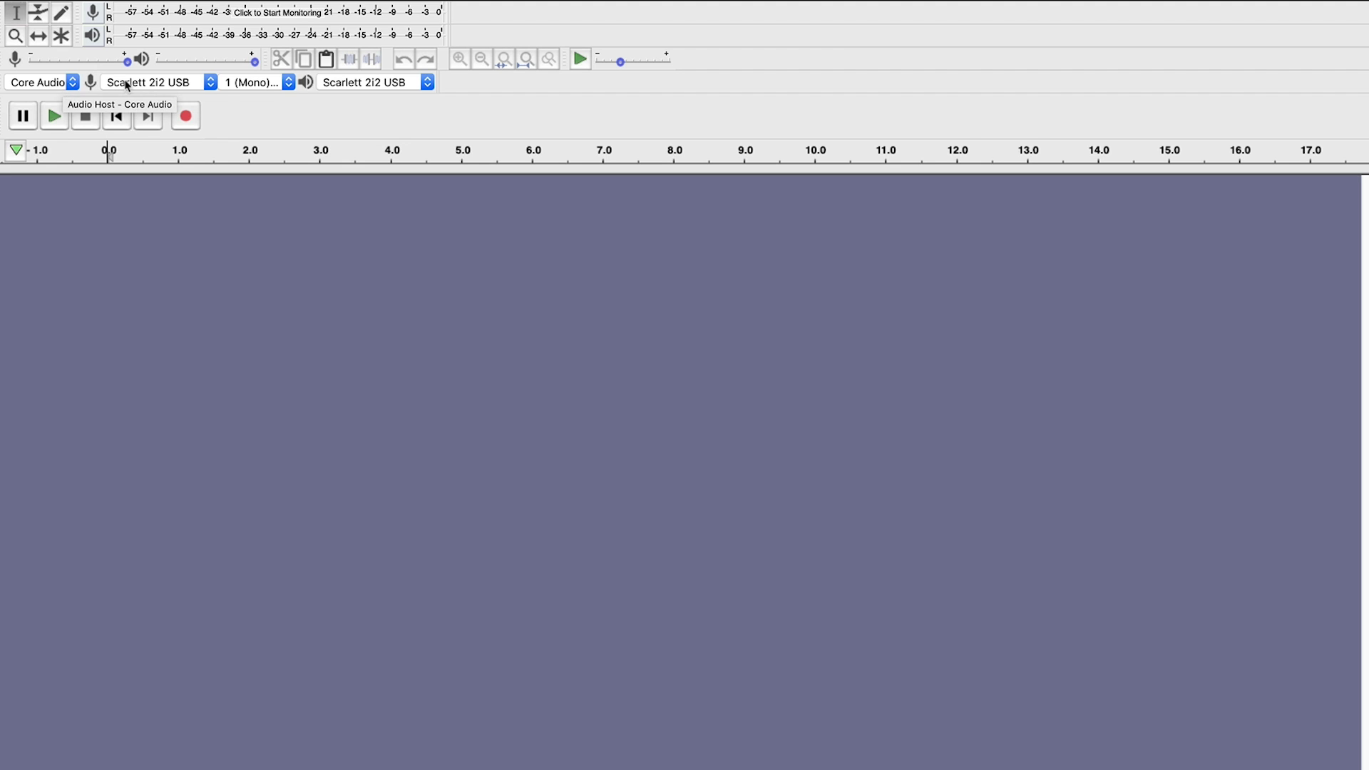
left_click(194, 84)
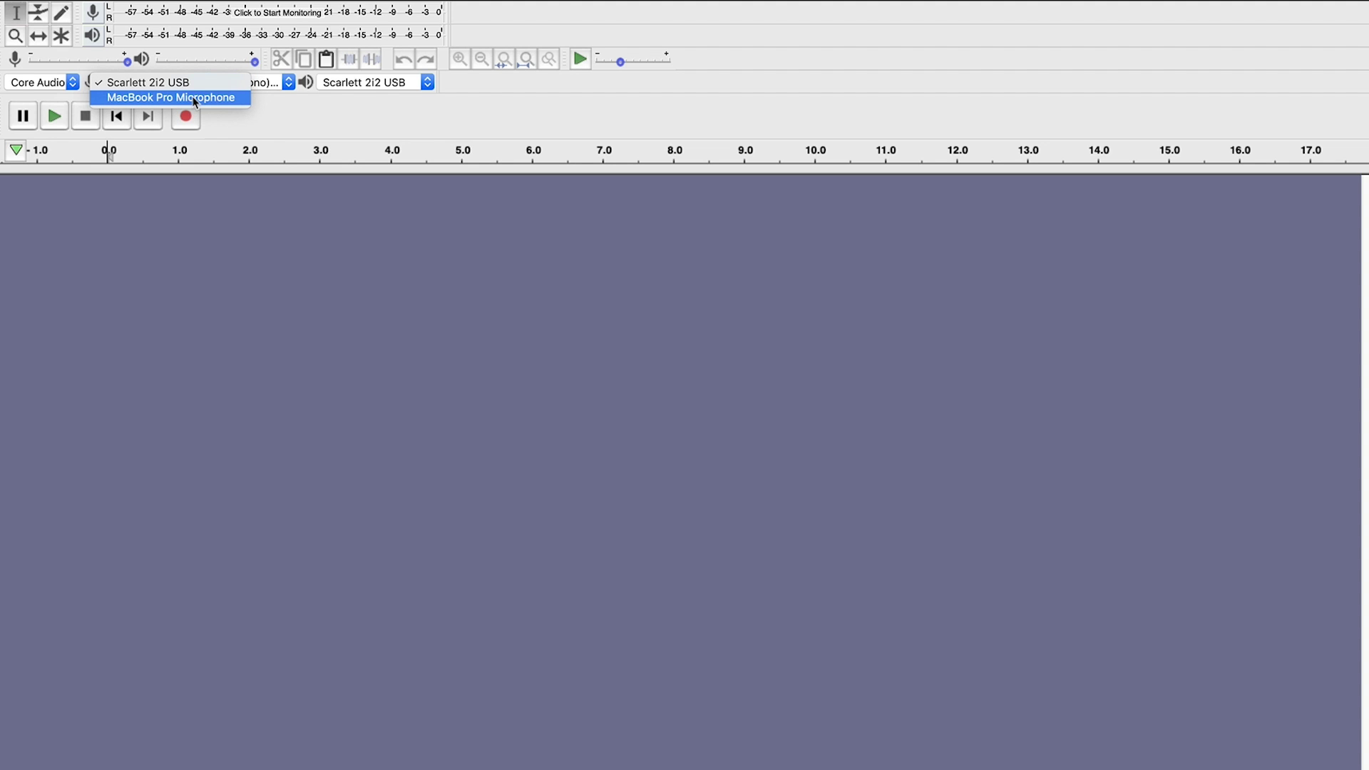
left_click(263, 84)
left_click(263, 84)
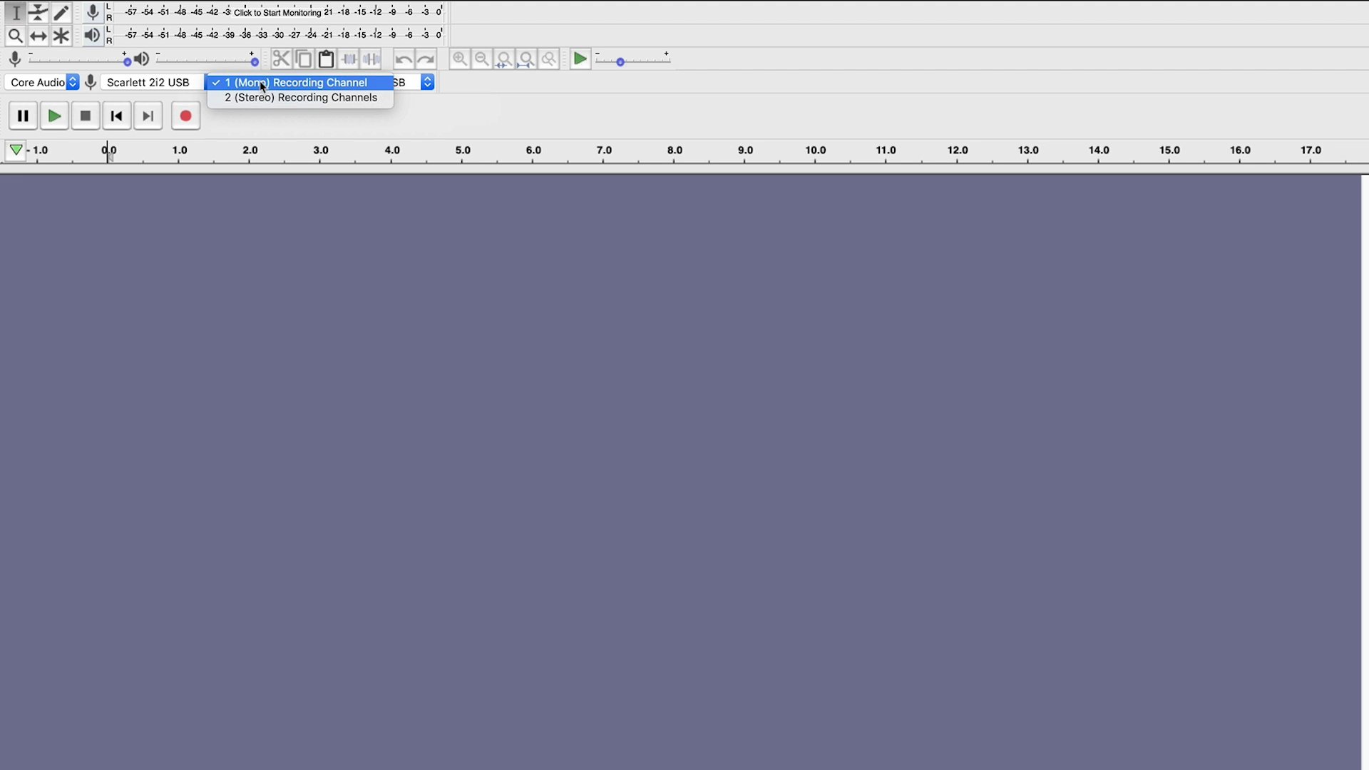
left_click(263, 85)
left_click(379, 84)
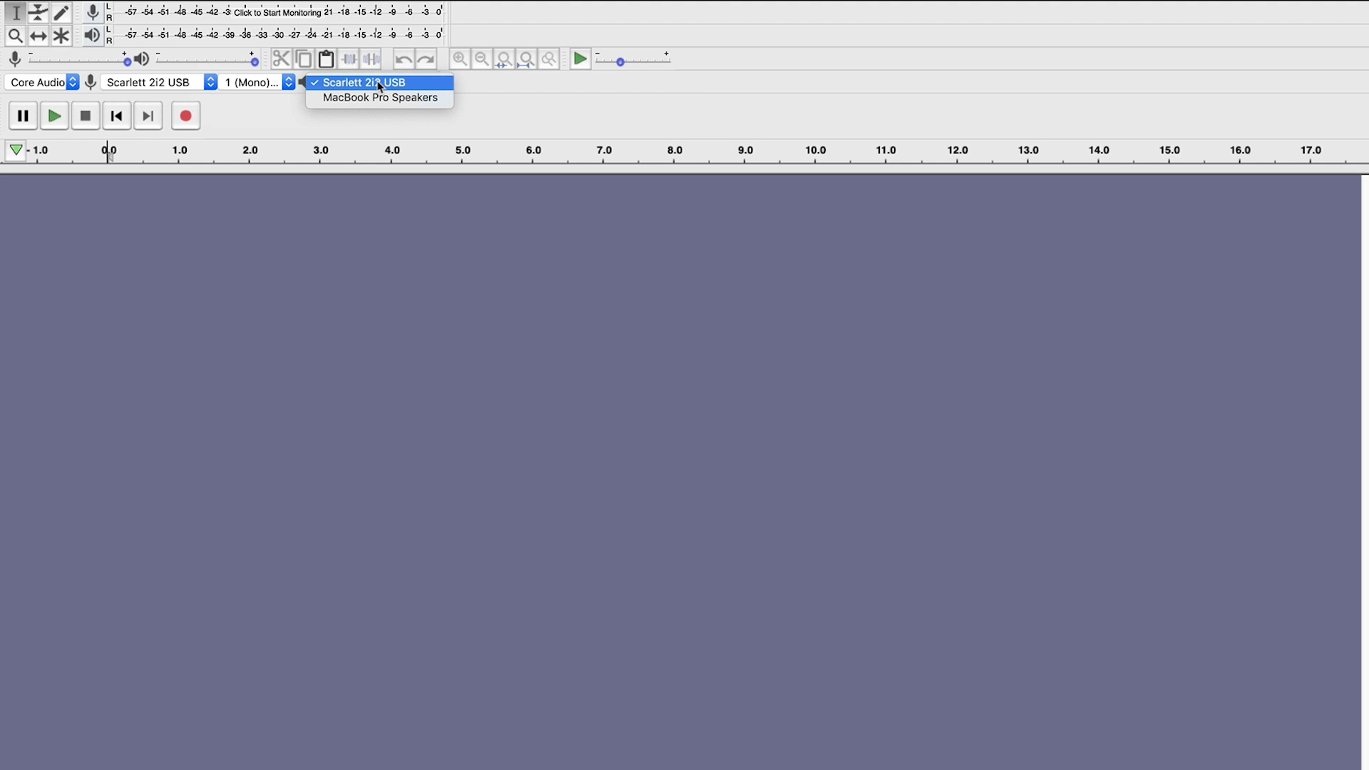
left_click(380, 84)
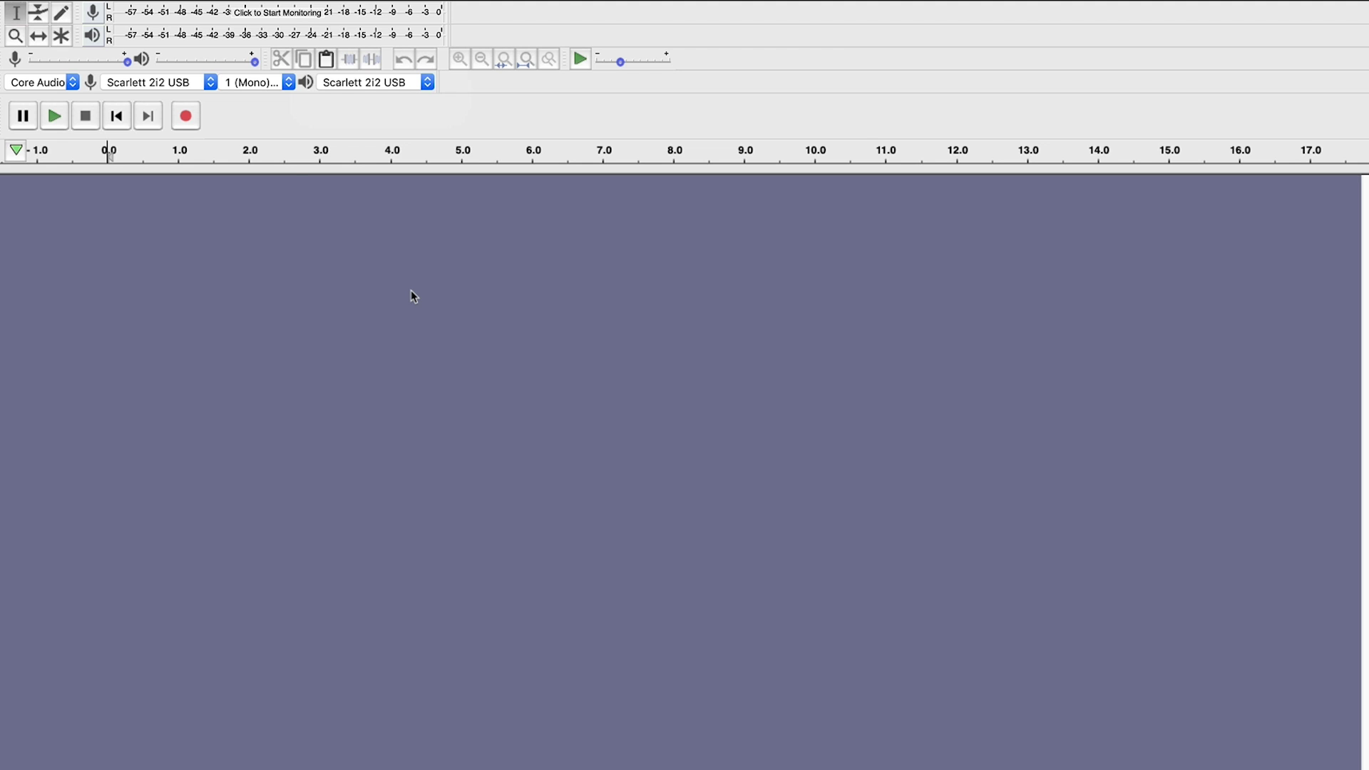
left_click(210, 84)
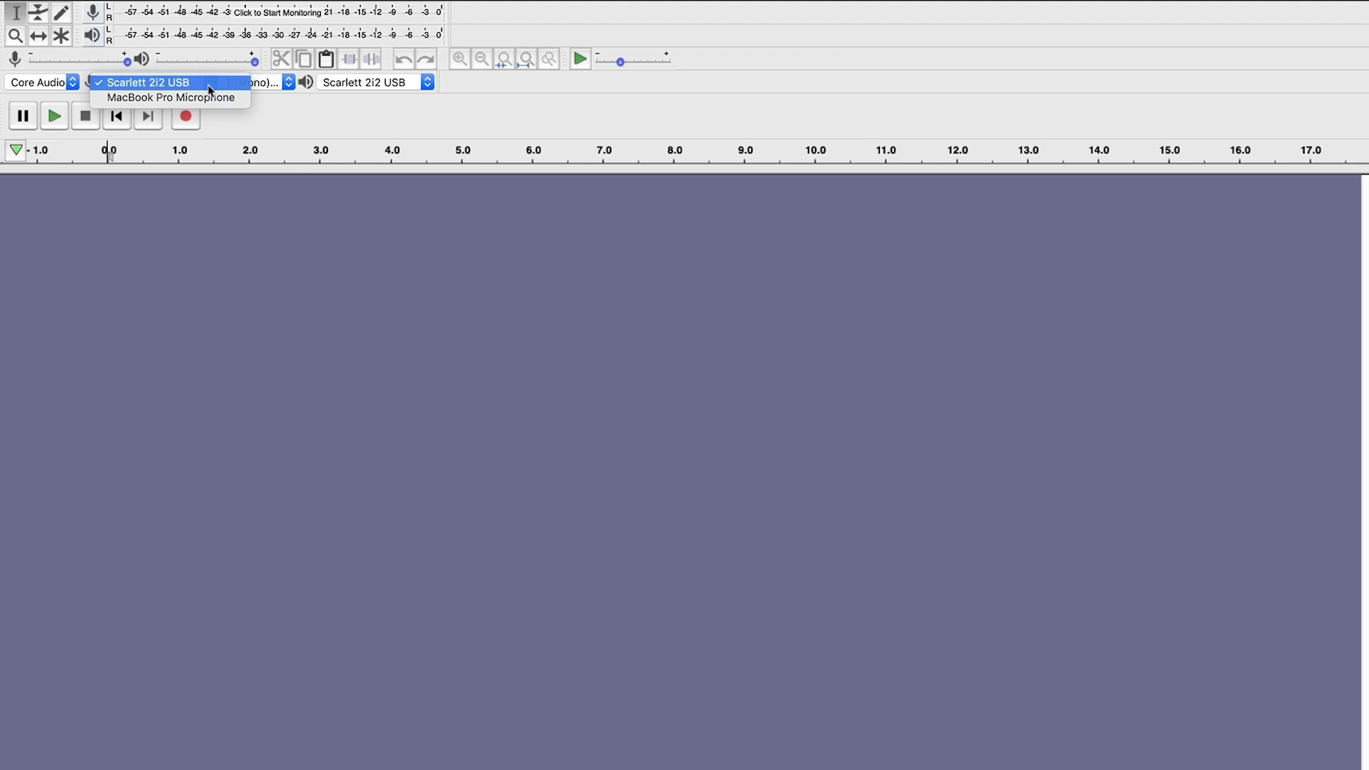
left_click(210, 83)
left_click(190, 83)
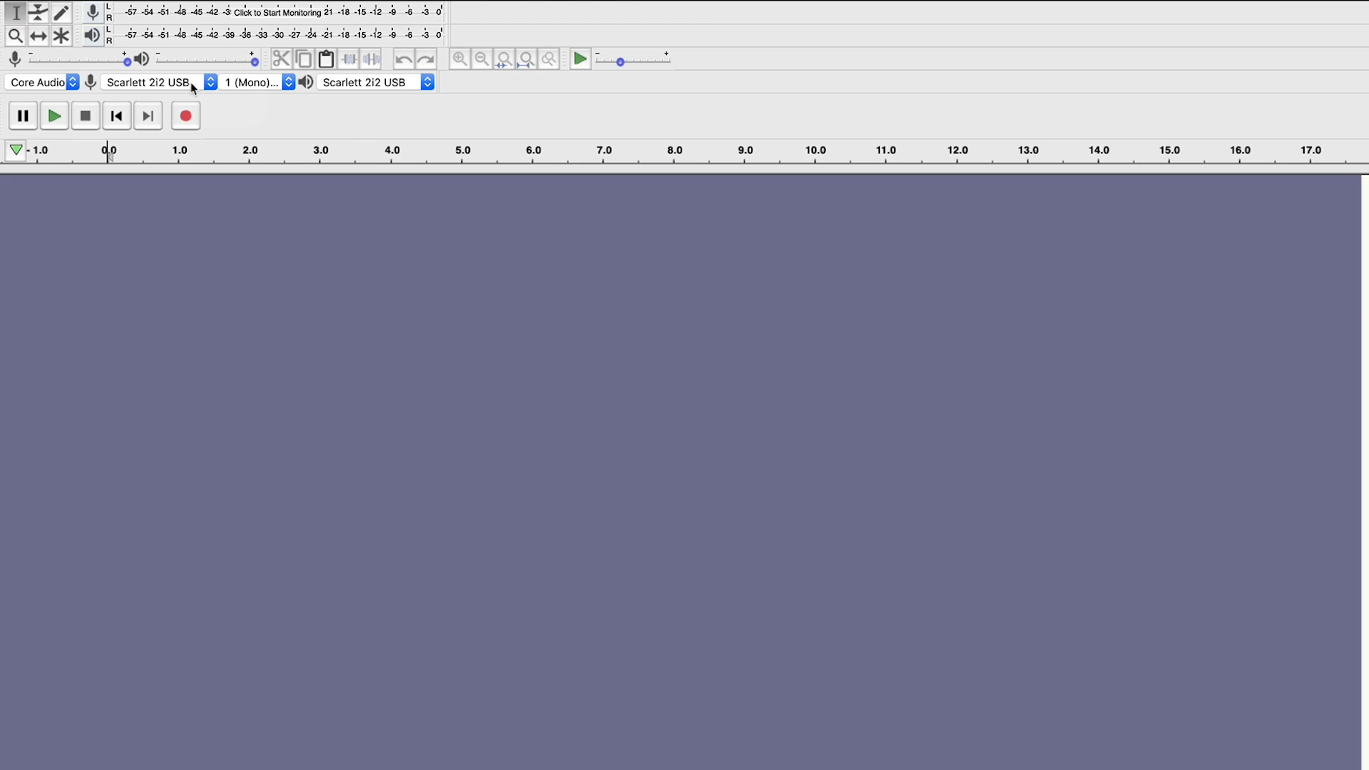
Open the device preferences, choose Scarlett 2i2 USB as the recording device and accept the settings
left_click(76, 8)
left_click(94, 55)
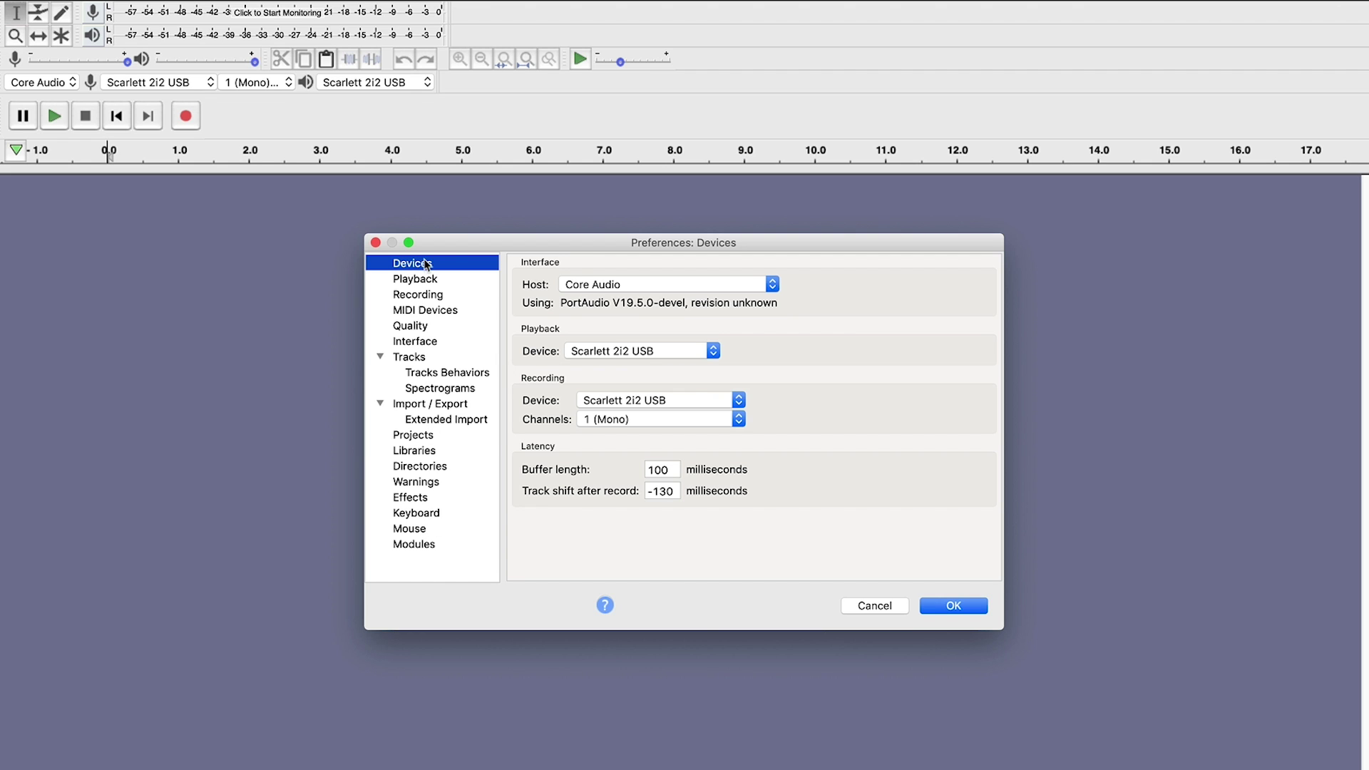
left_click(620, 405)
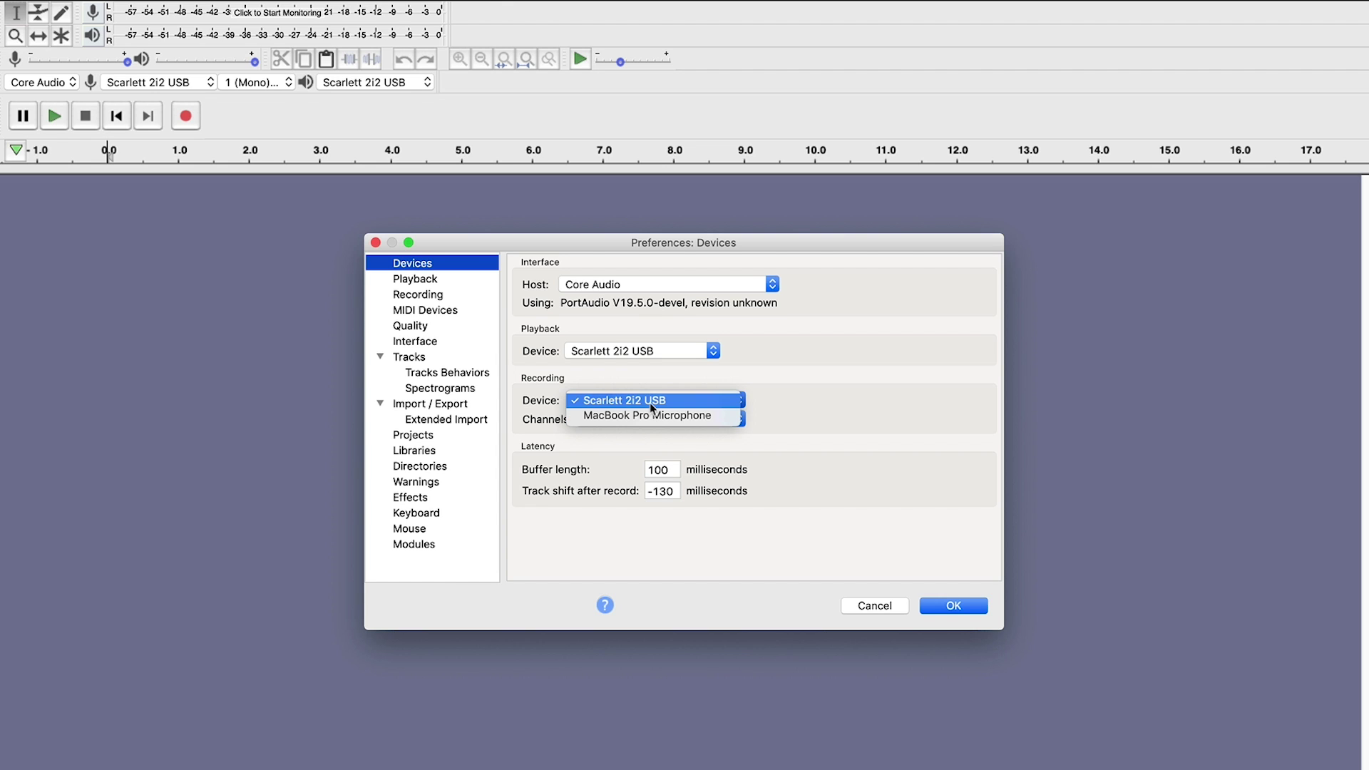
left_click(650, 401)
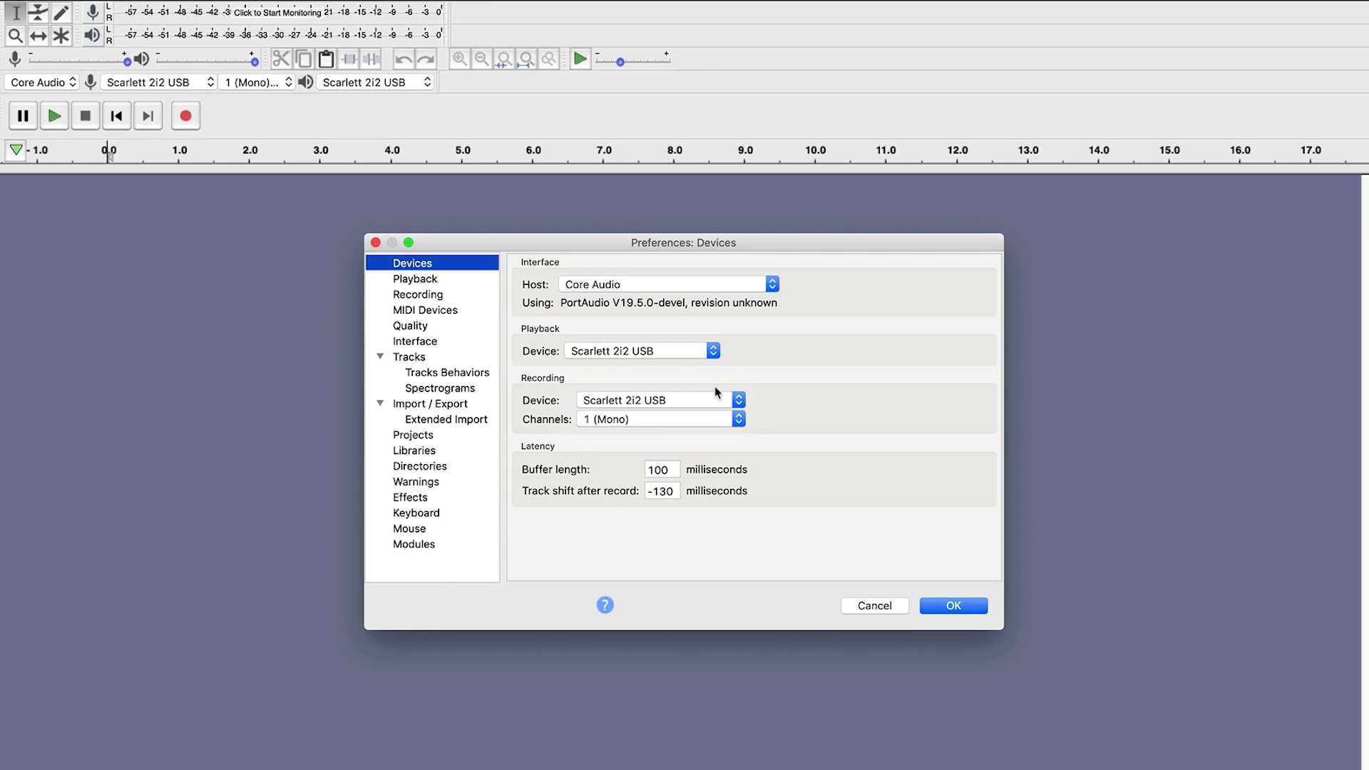
key("Return")
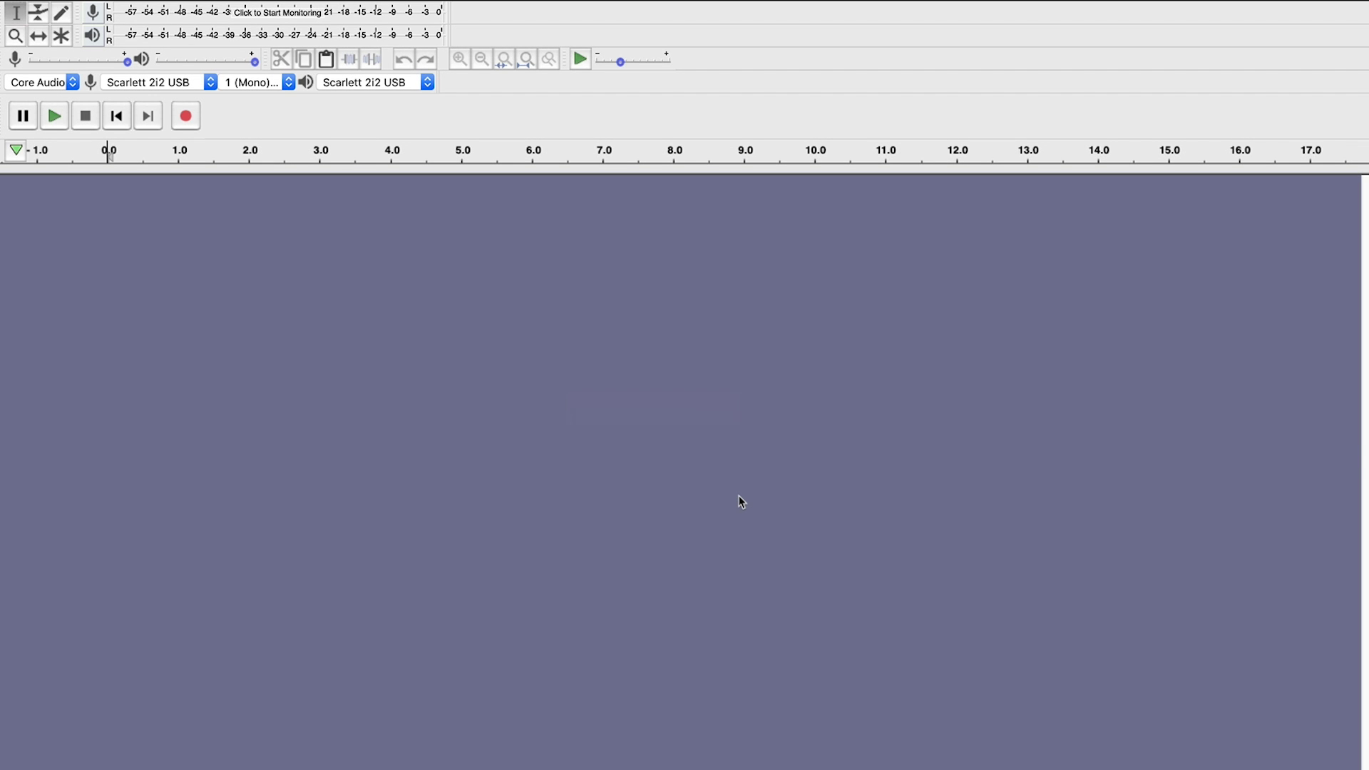
Record a mono test track about 24 seconds long and stop the recording
left_click(185, 117)
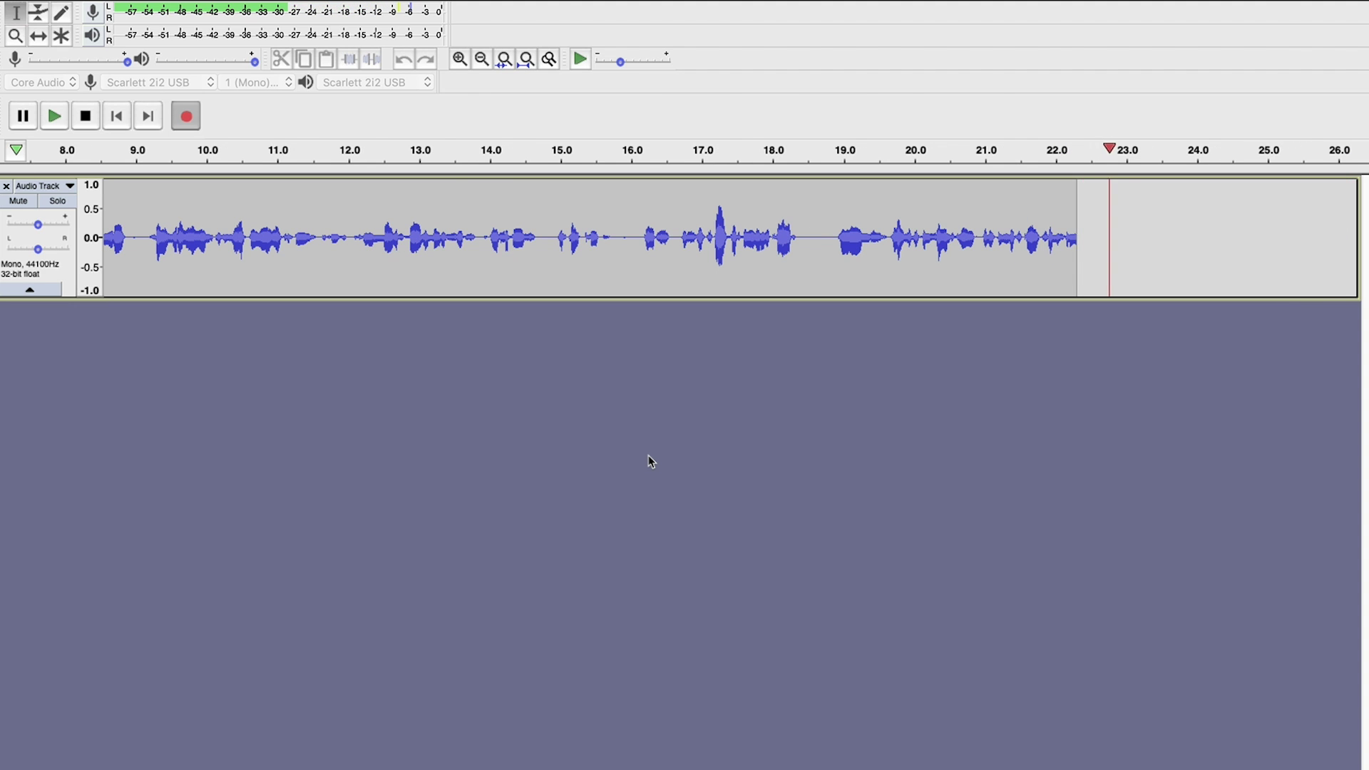
key("space")
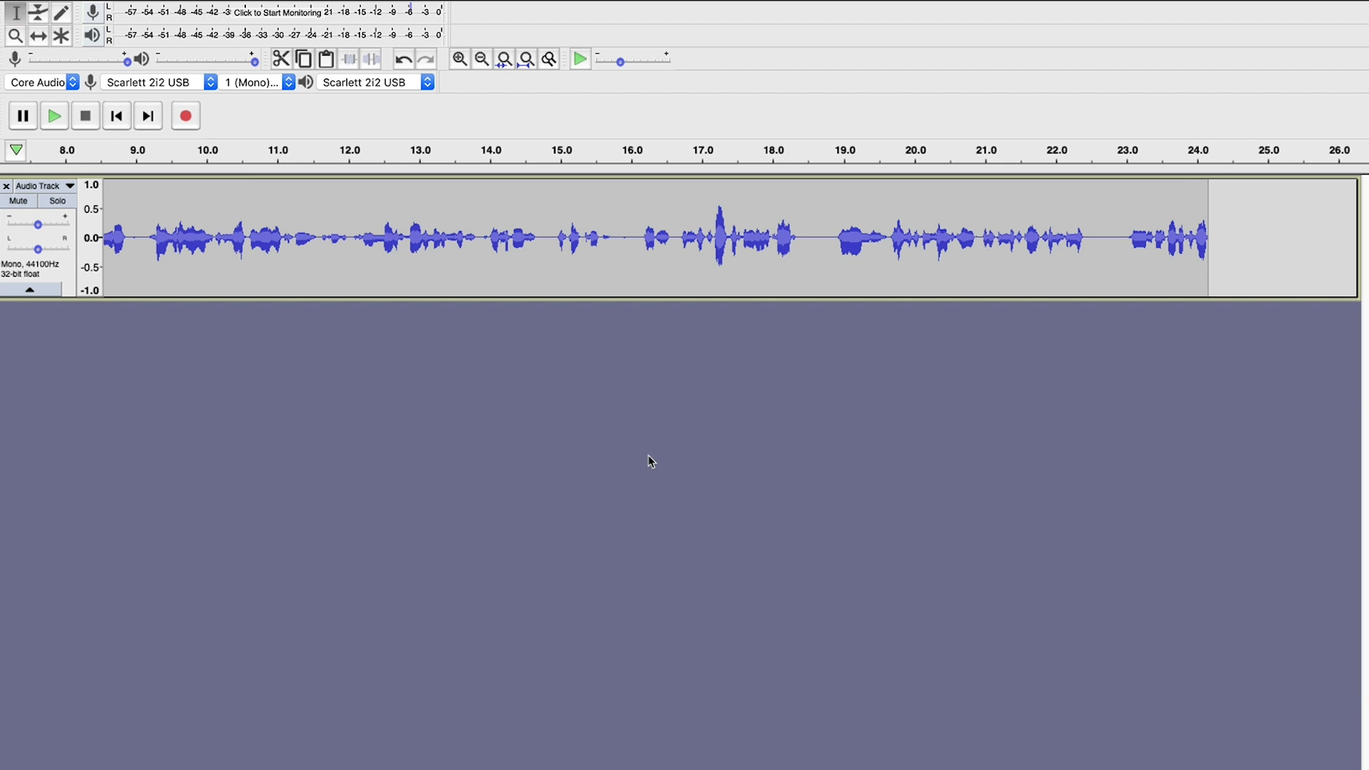
Change the recording channels to 2 (Stereo) Recording Channels
left_click(283, 83)
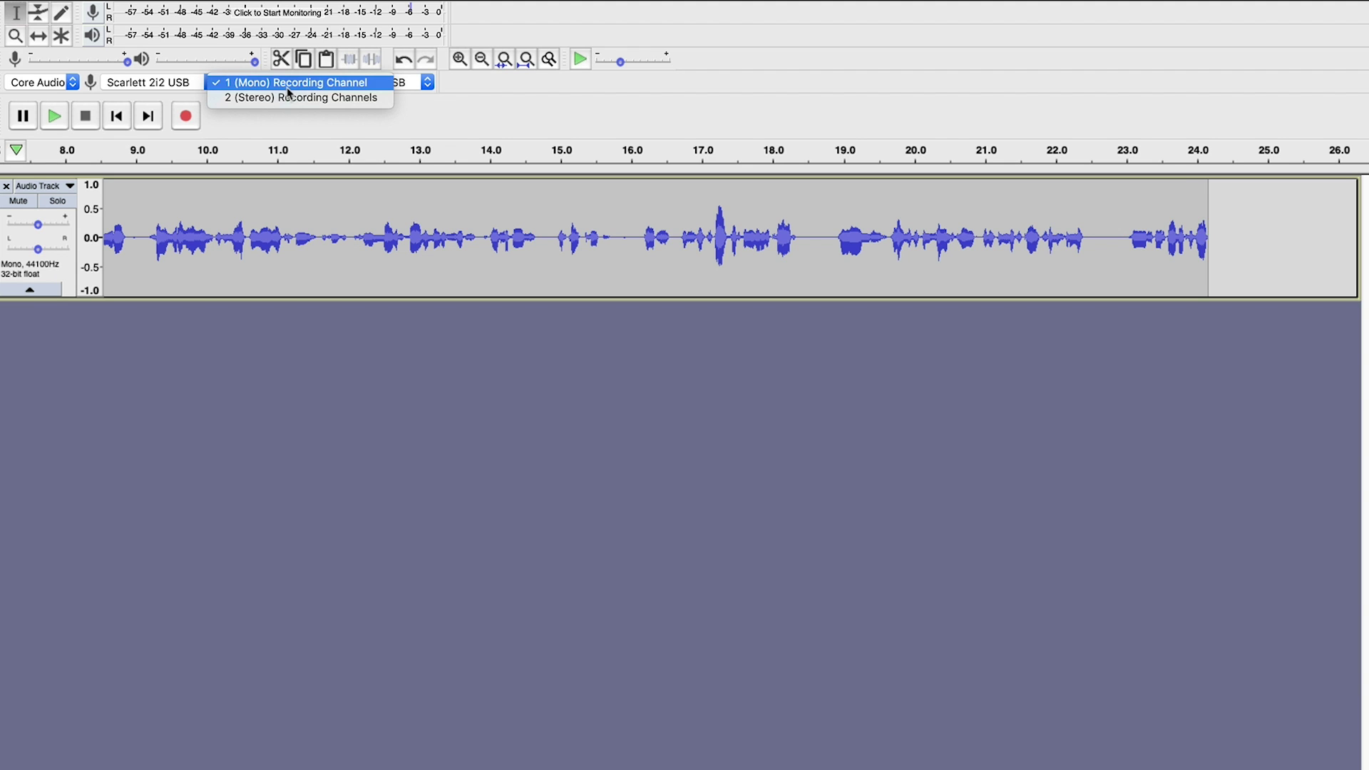
left_click(284, 89)
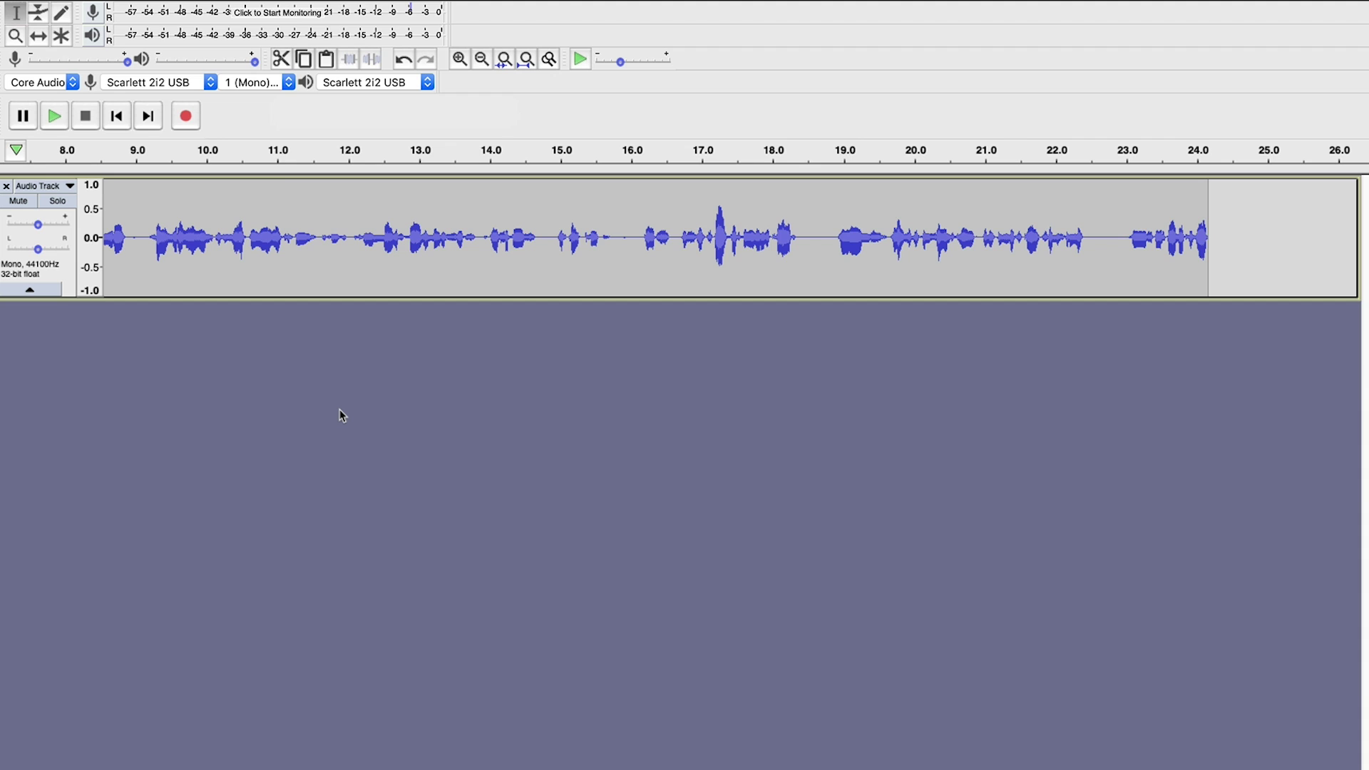
left_click(265, 86)
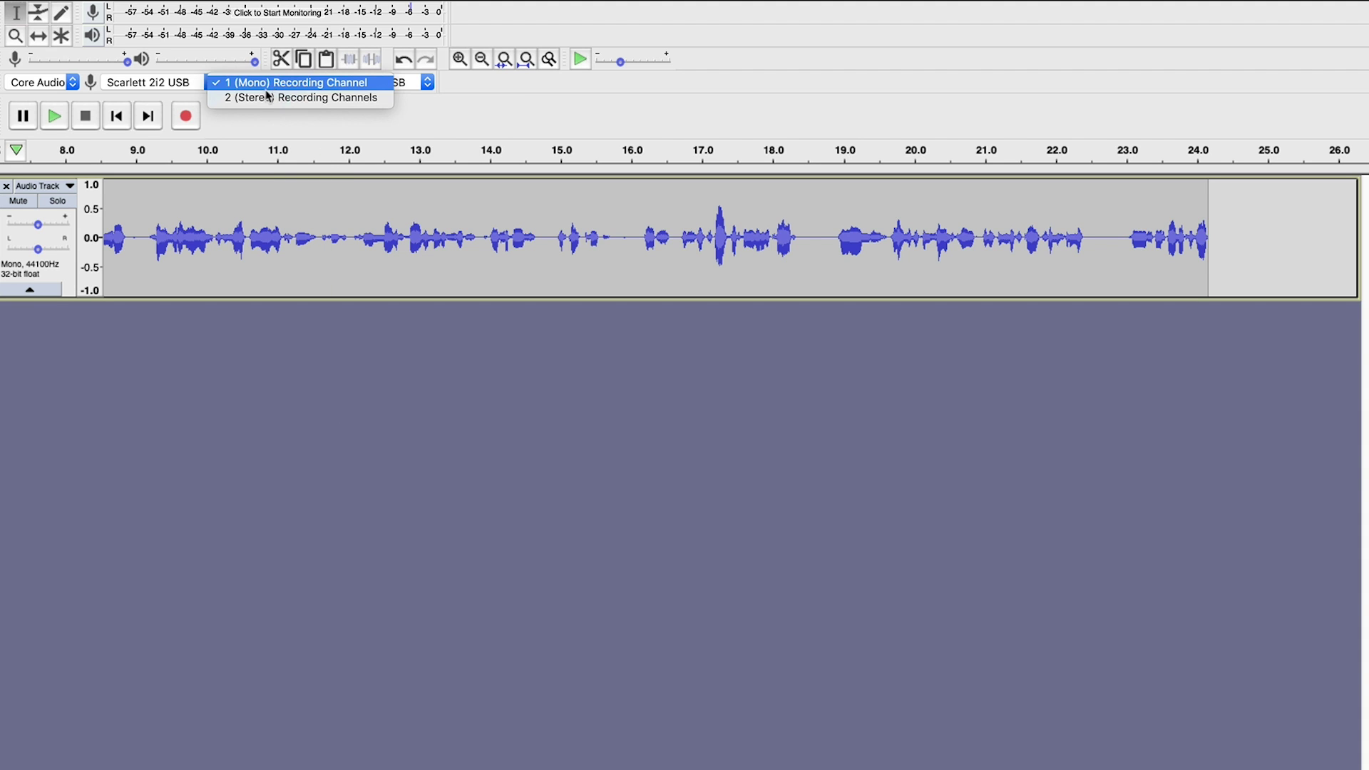
left_click(267, 97)
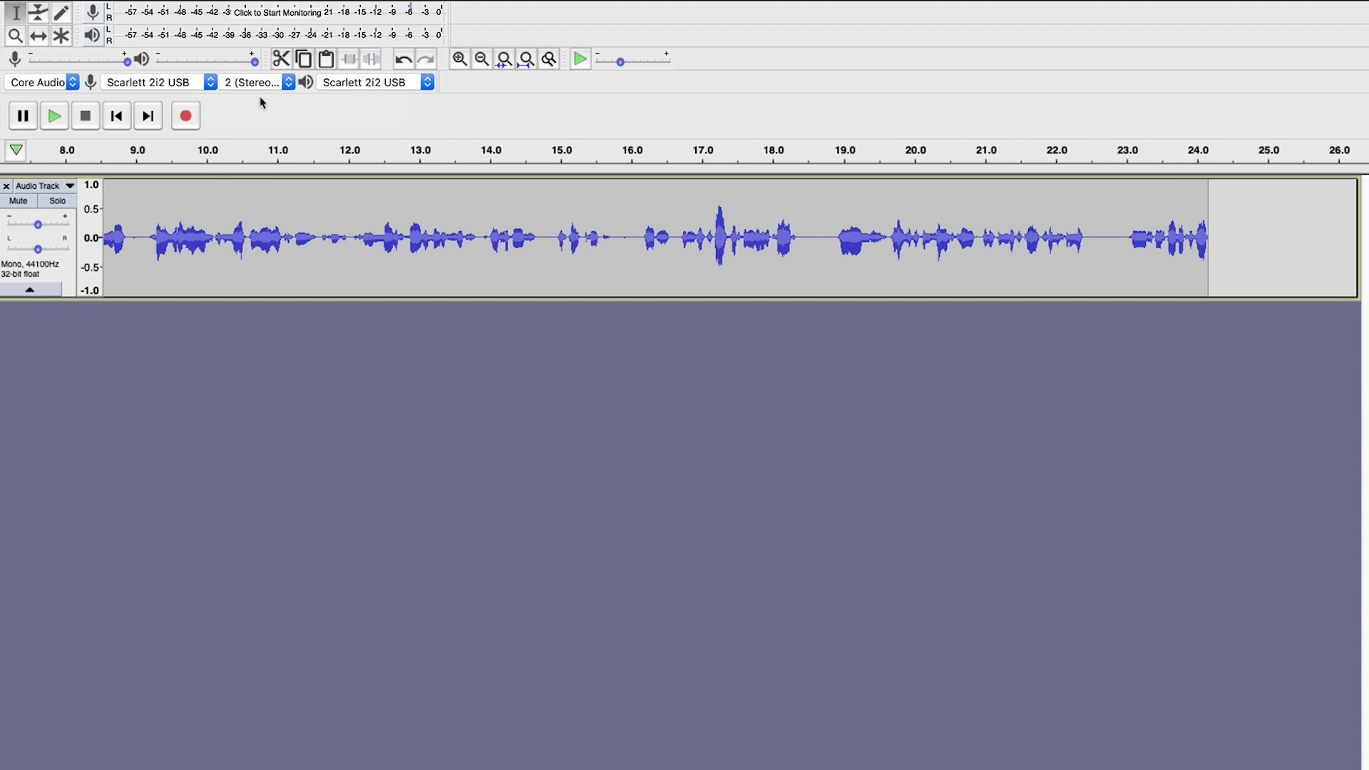
Delete the mono track and record a new stereo track about 31 seconds long from both inputs
left_click(6, 187)
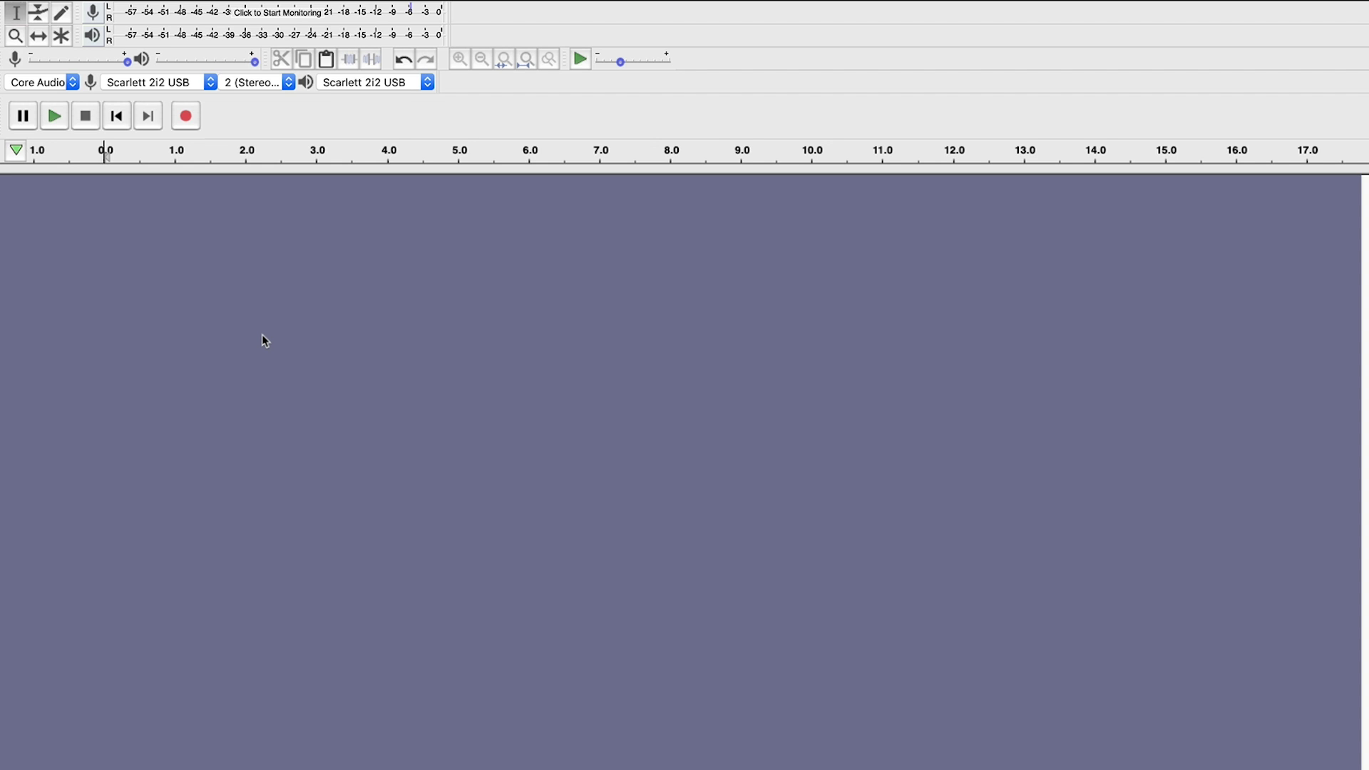
key("r")
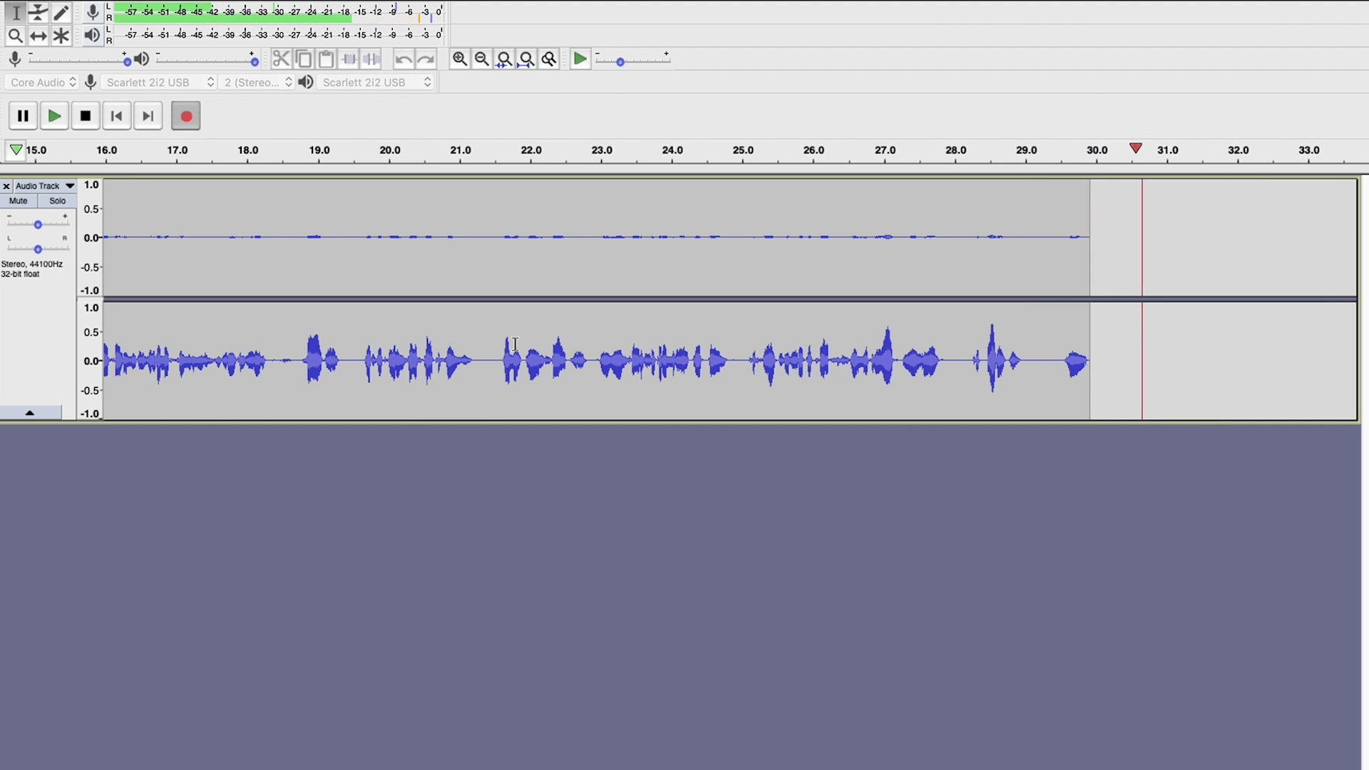
key("space")
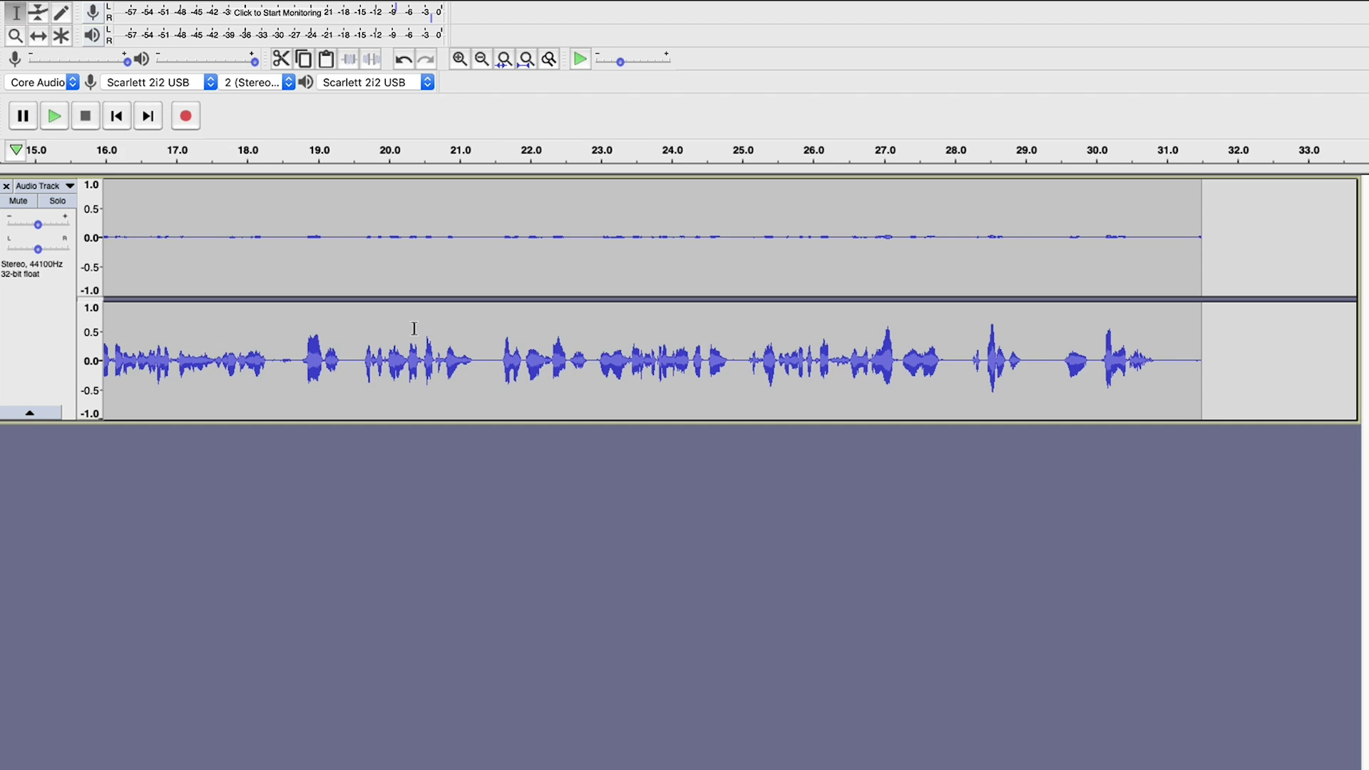
Split the stereo track into separate left and right tracks, keeping 2 (Stereo) Recording Channels selected
scroll(413, 328, "left", 10)
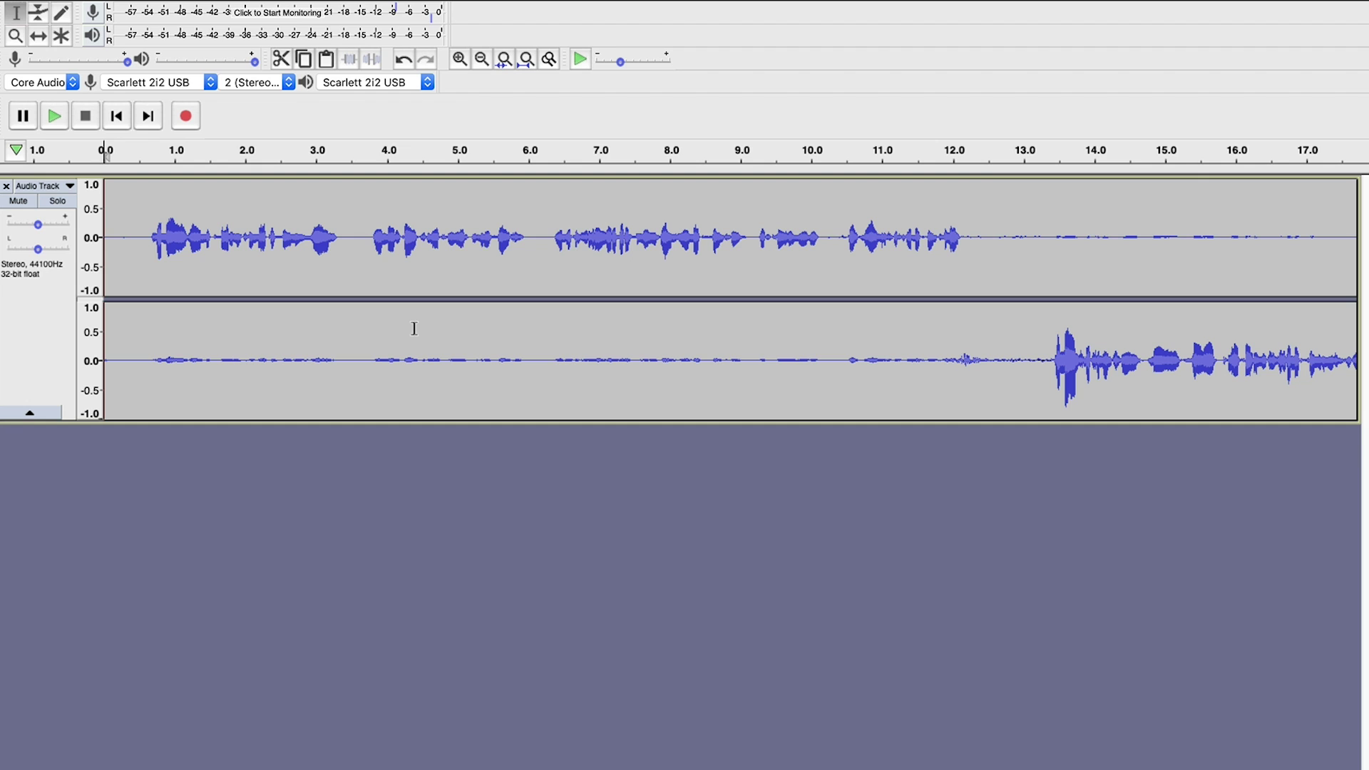
left_click(70, 188)
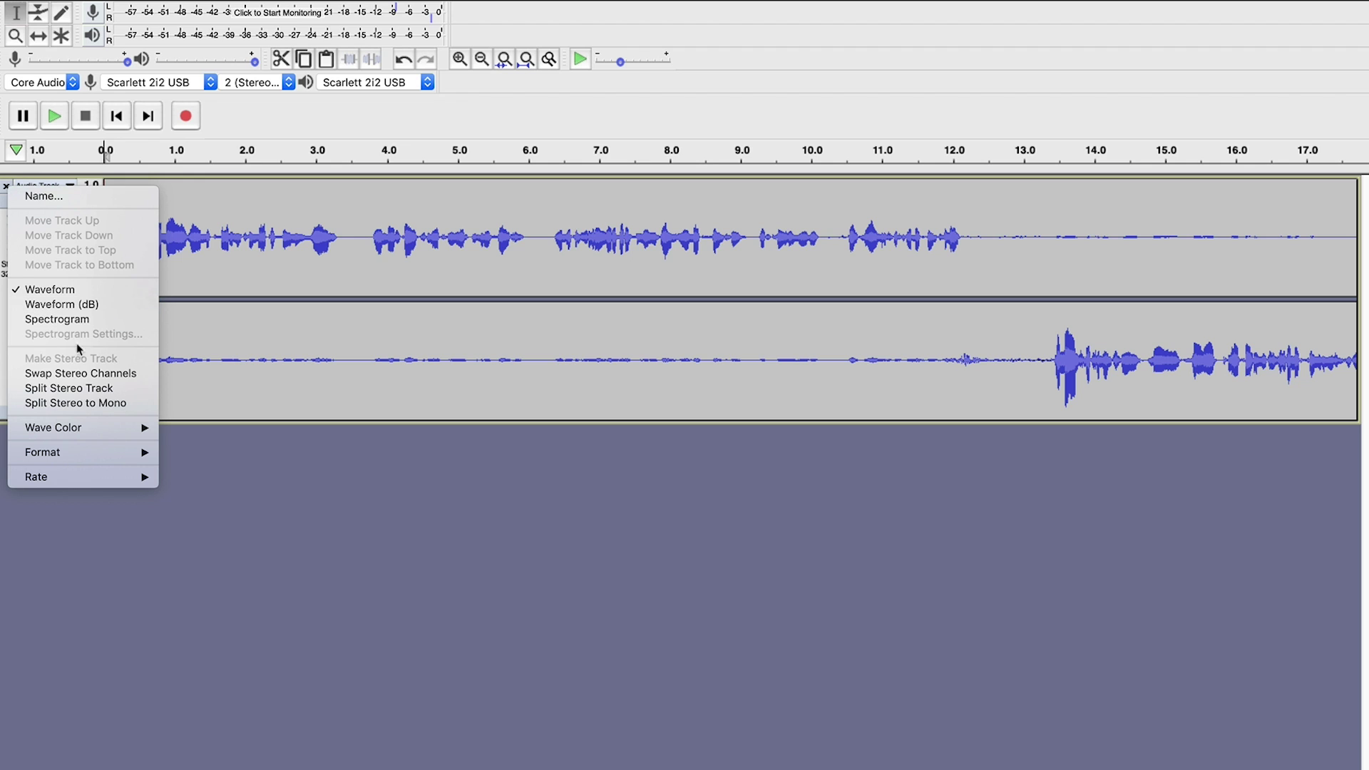
left_click(90, 389)
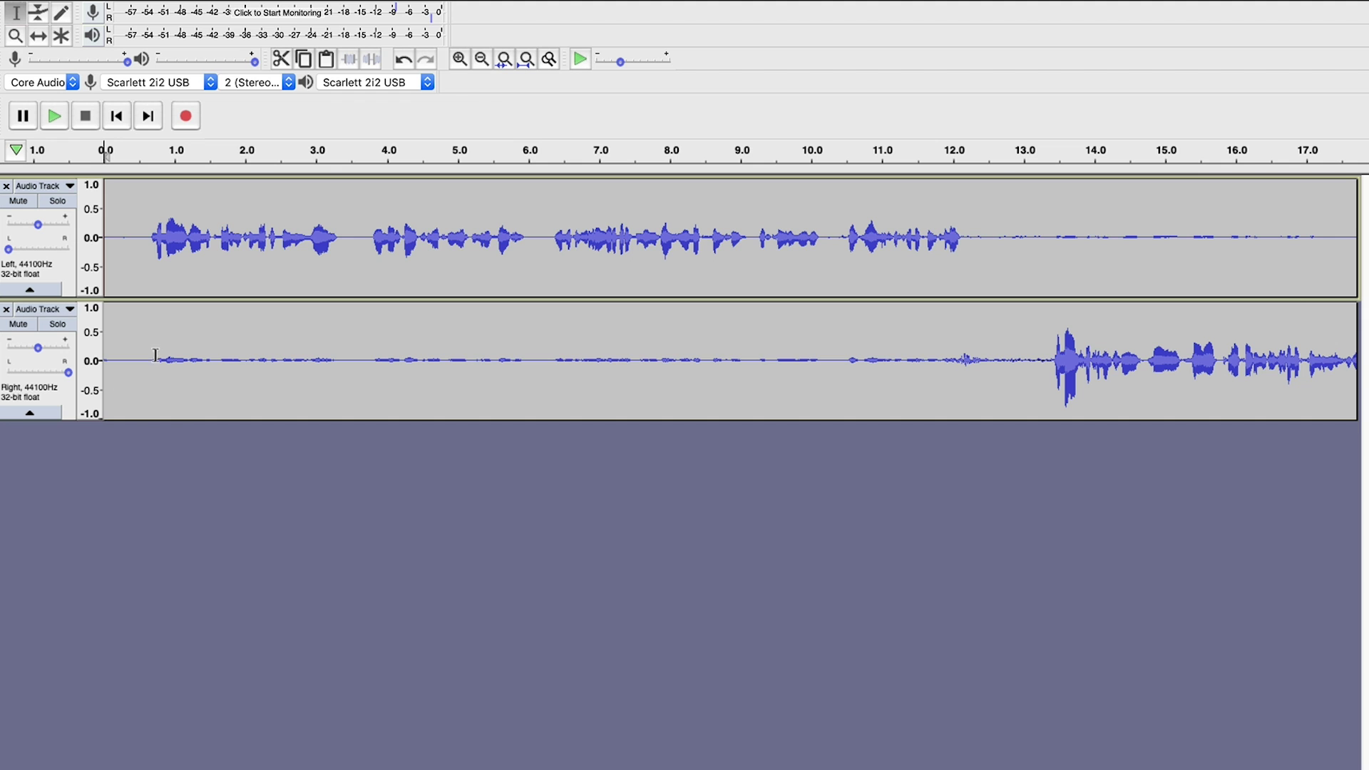
scroll(791, 258, "down", 5)
scroll(550, 238, "left", 2)
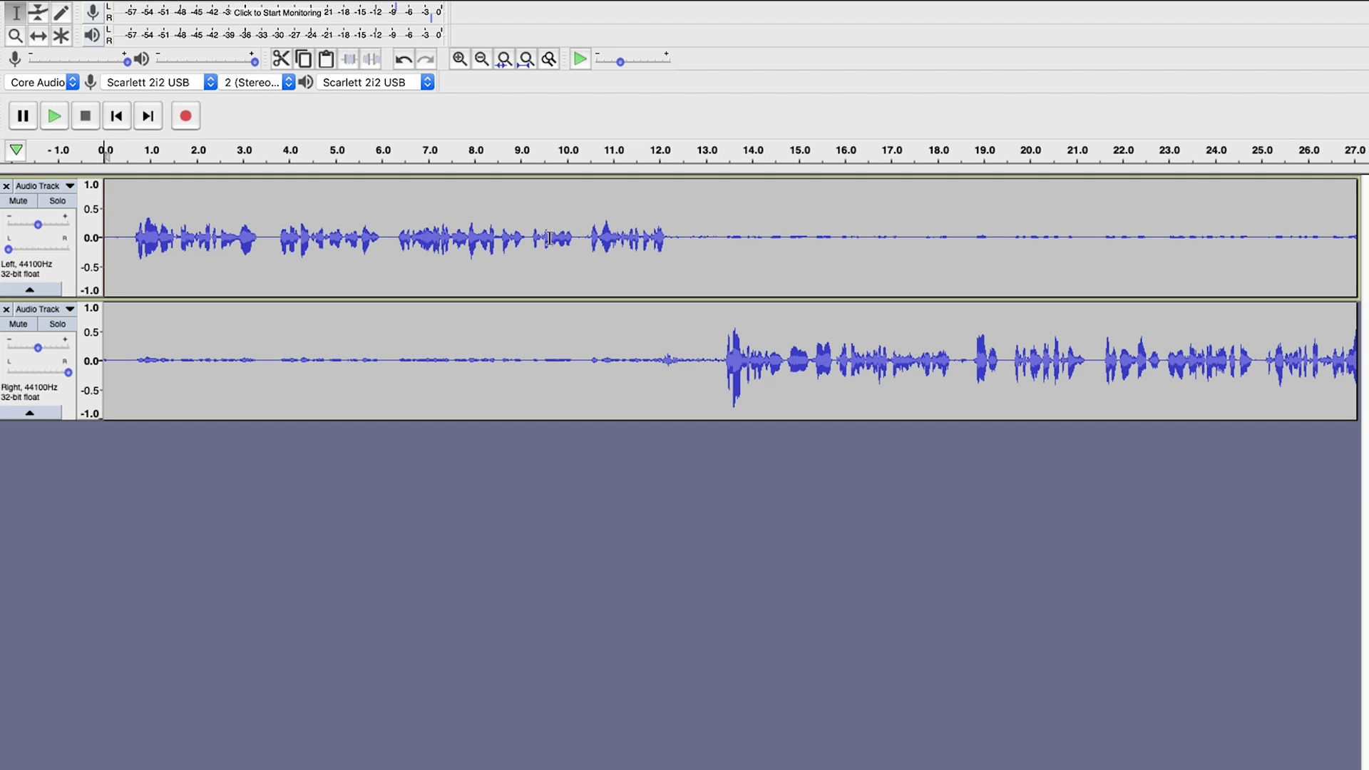
left_click(287, 88)
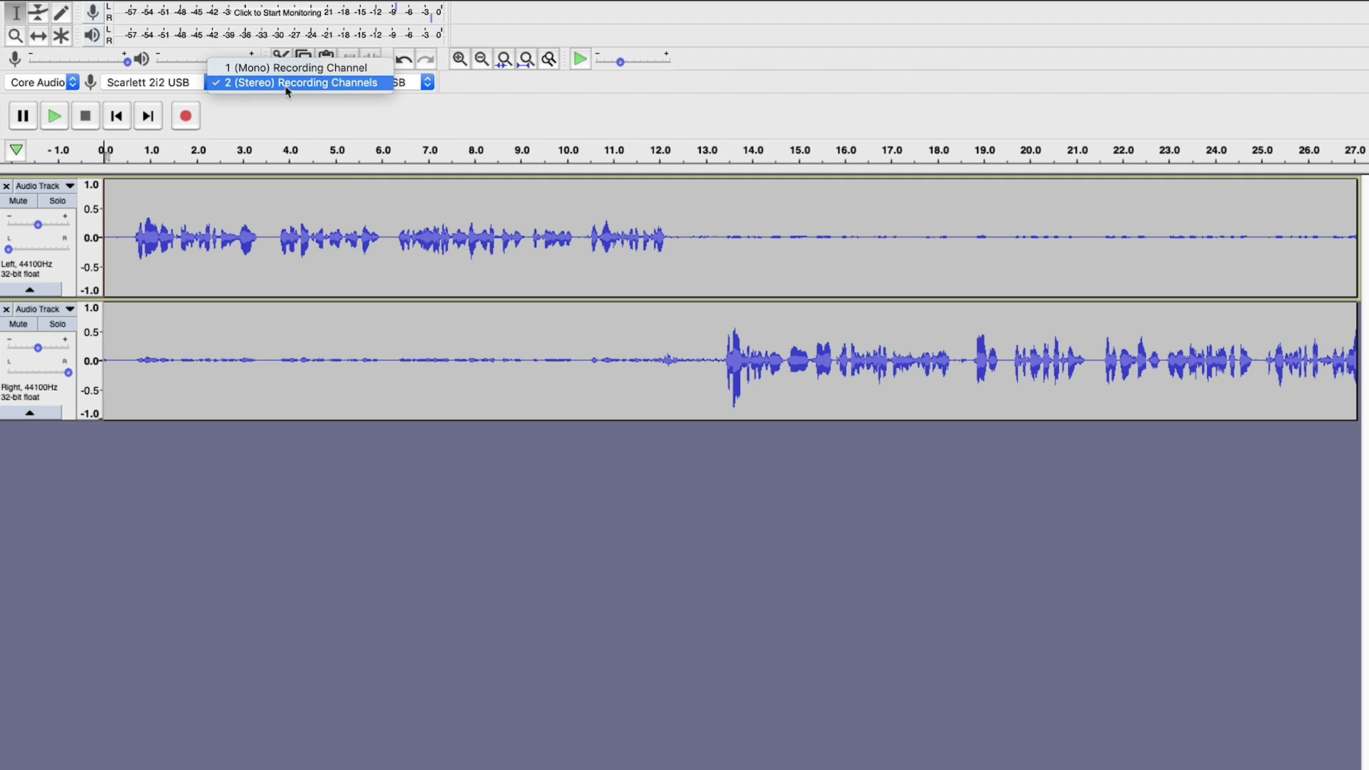
left_click(288, 85)
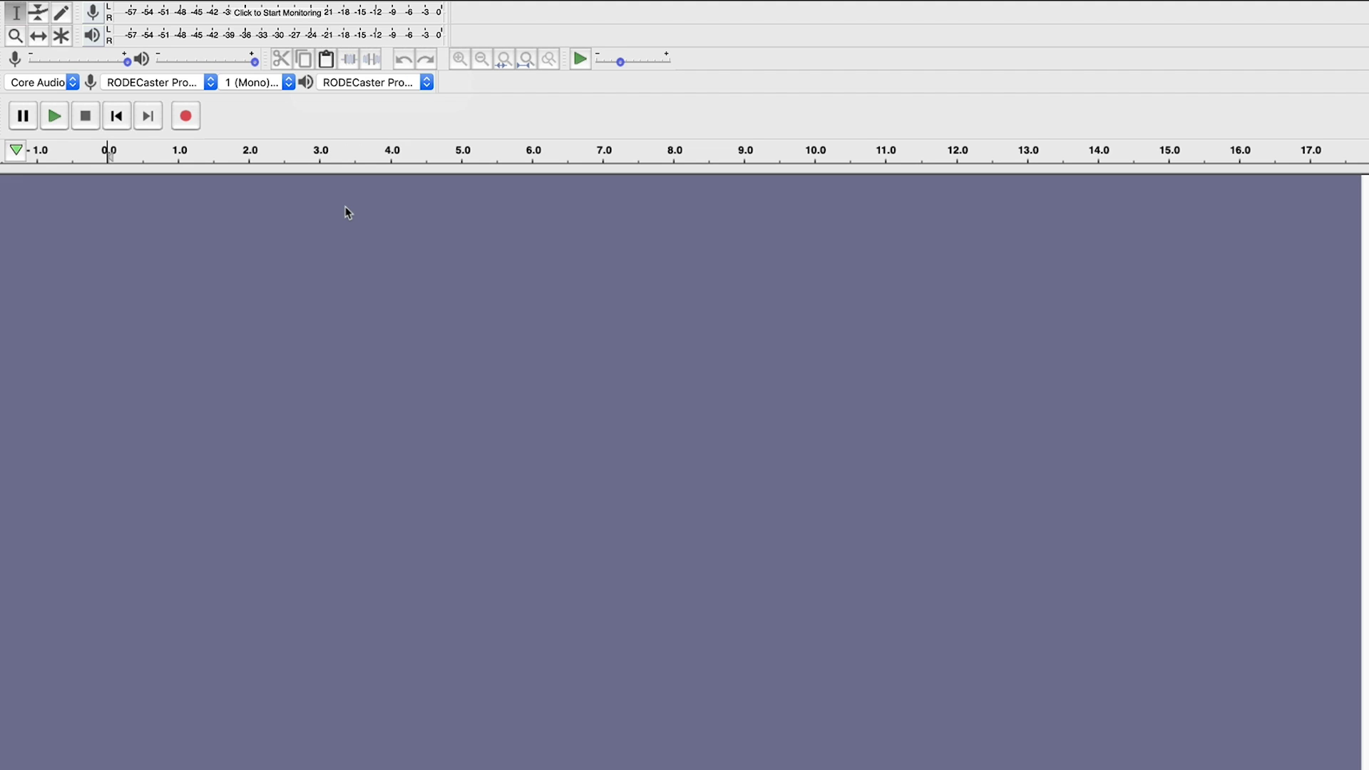
Set the recording device to RODECaster Pro Multichannel and the playback device to RODECaster Pro Stereo
left_click(197, 83)
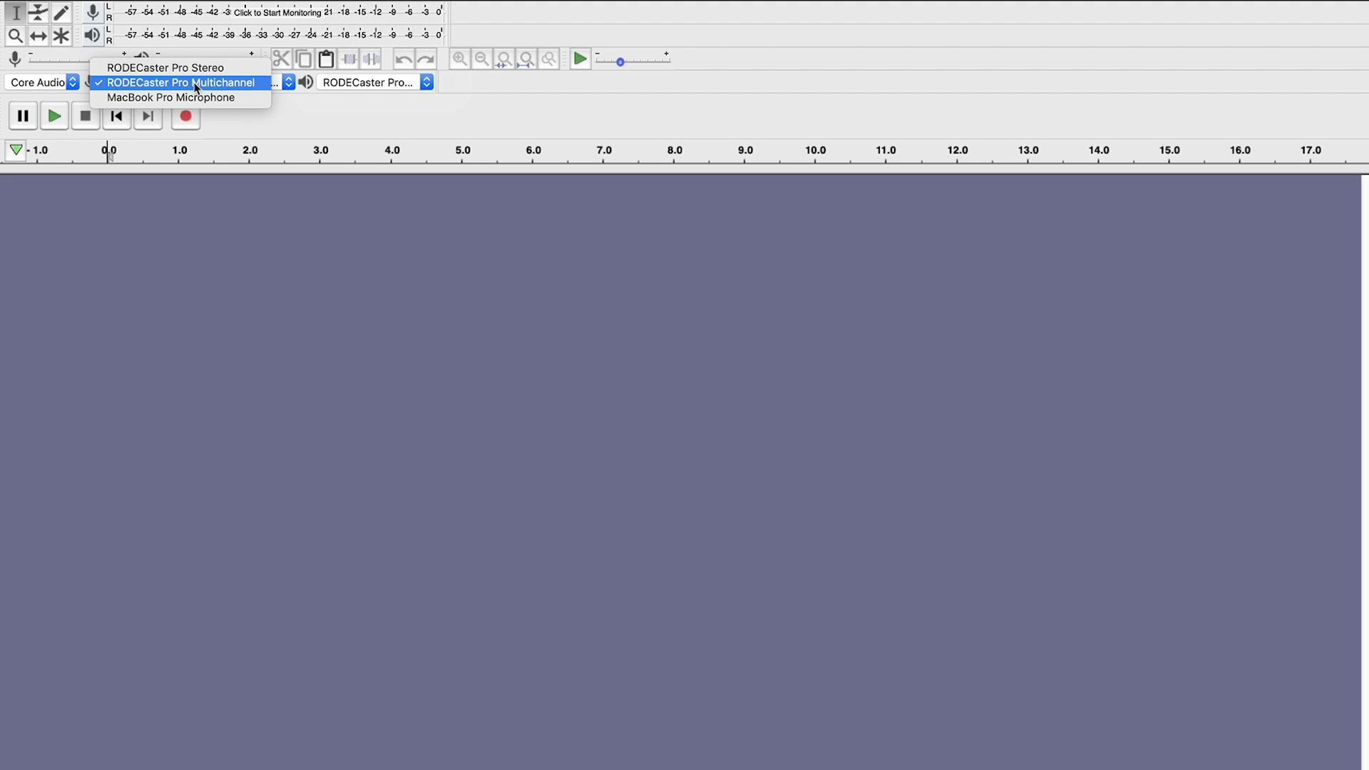
left_click(197, 84)
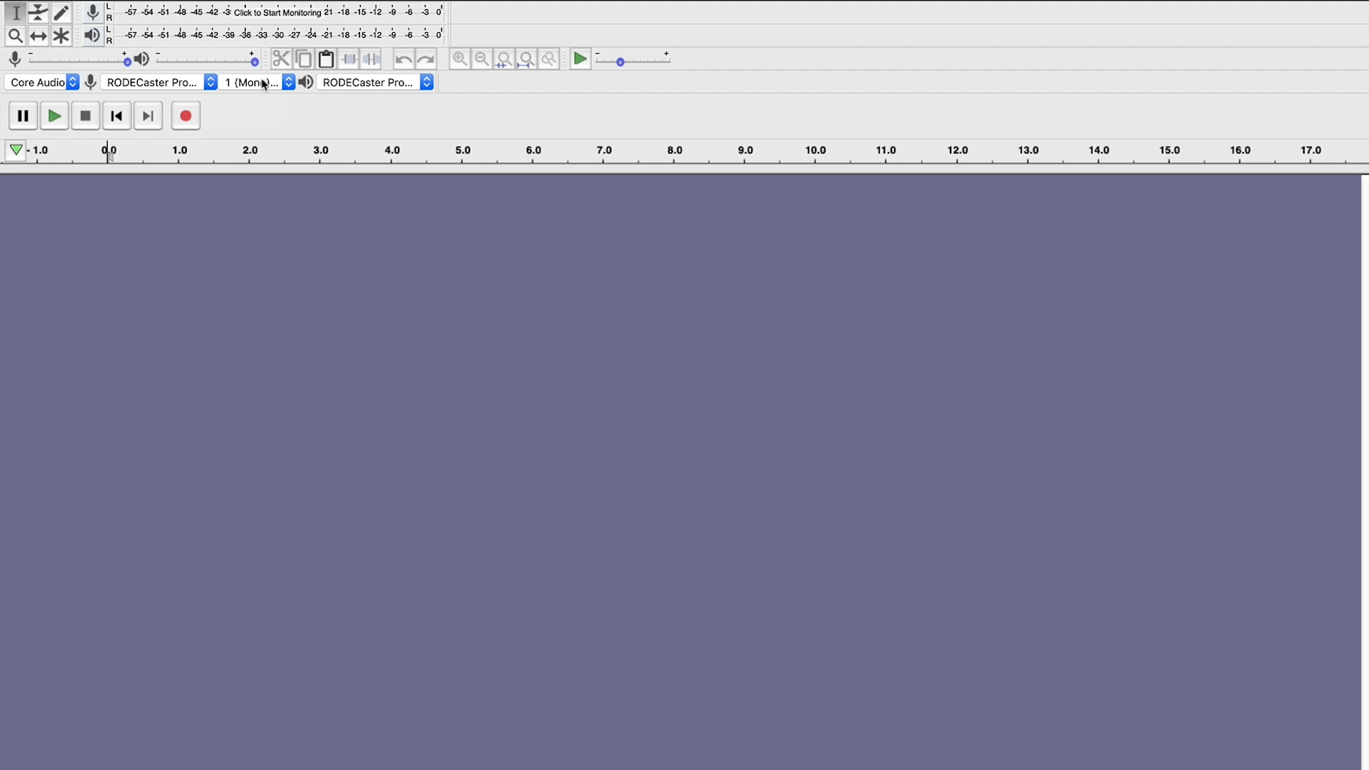
left_click(350, 84)
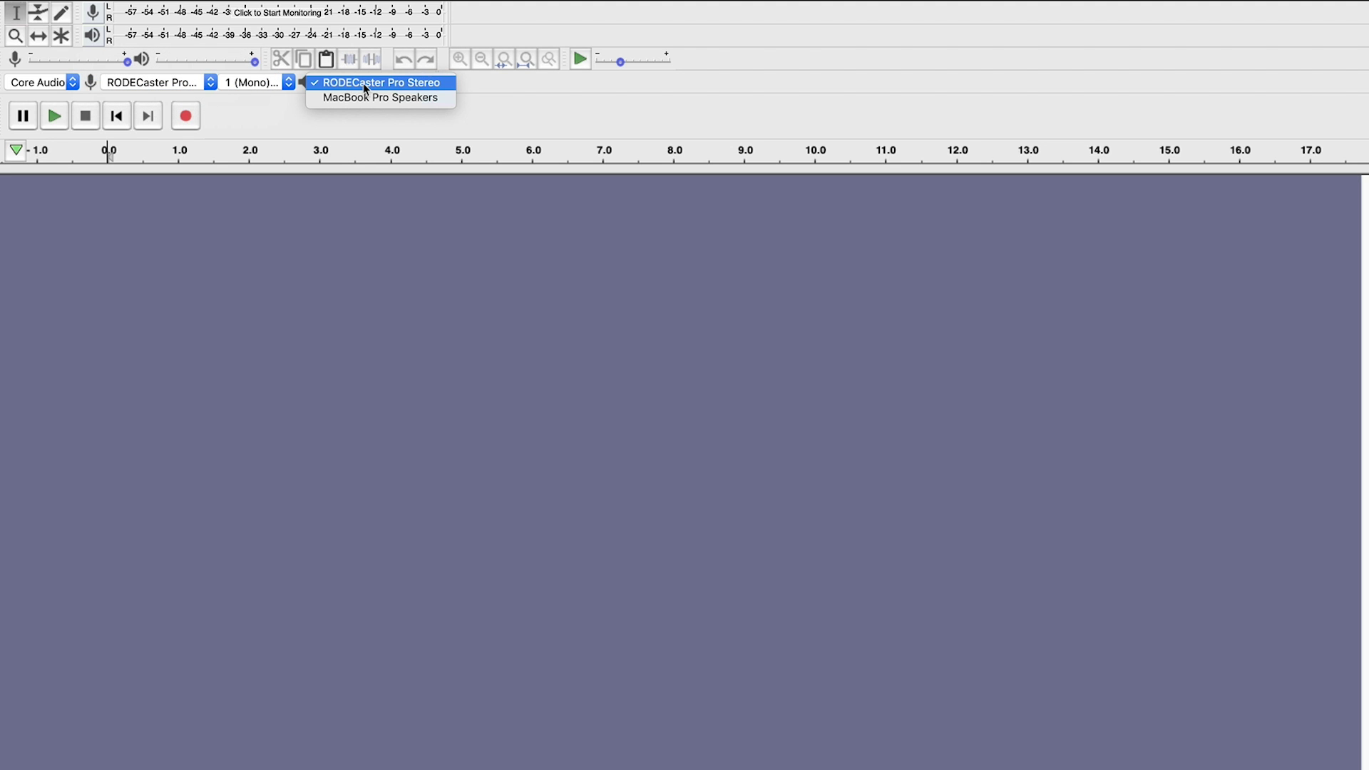
left_click(311, 86)
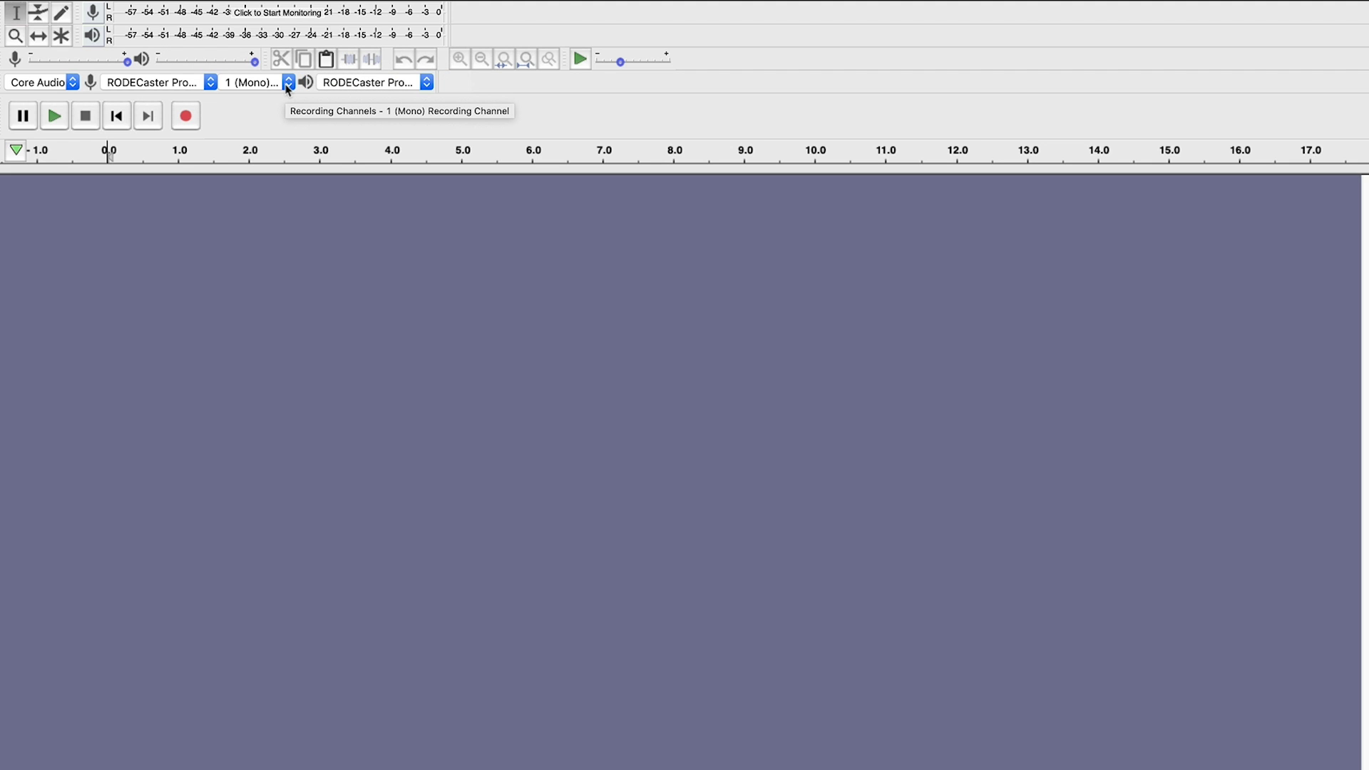
Set the recording channels to 6 and start a multitrack recording
left_click(288, 83)
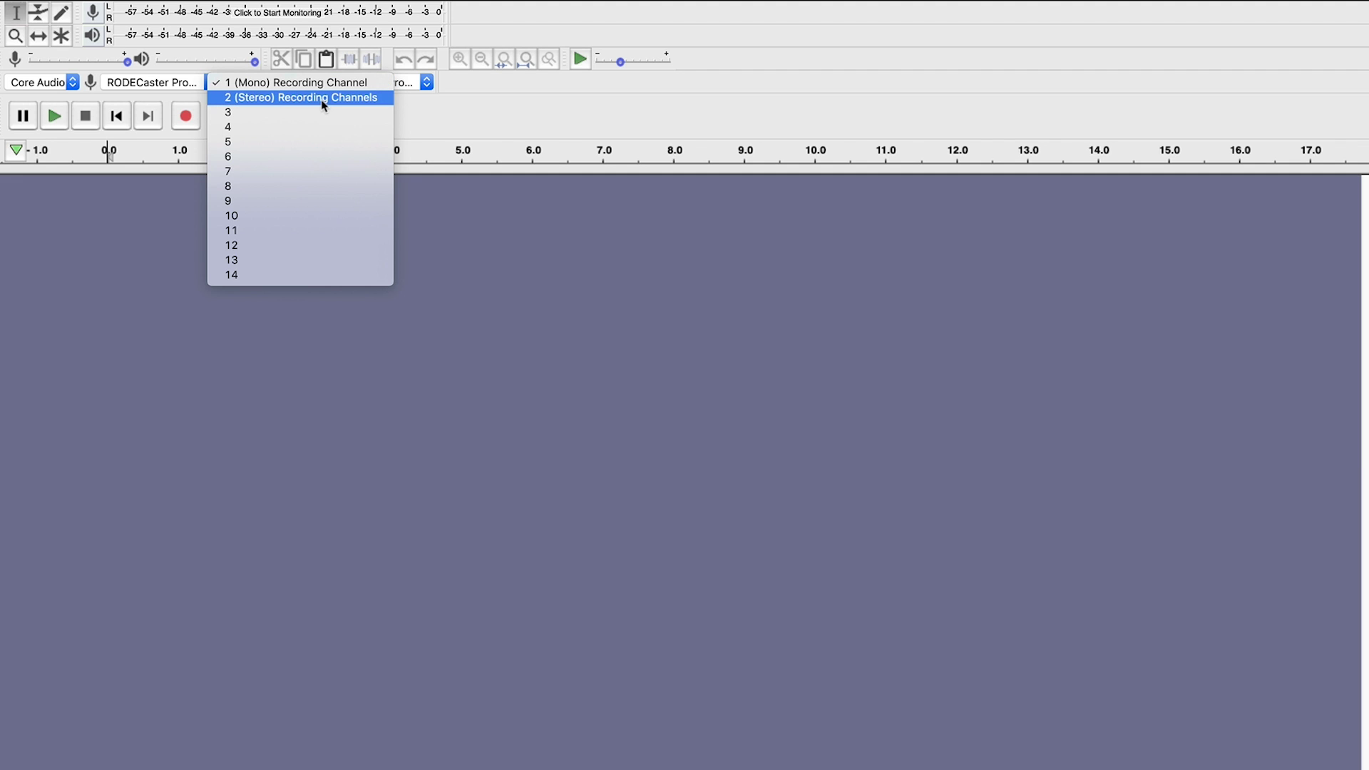
left_click(297, 157)
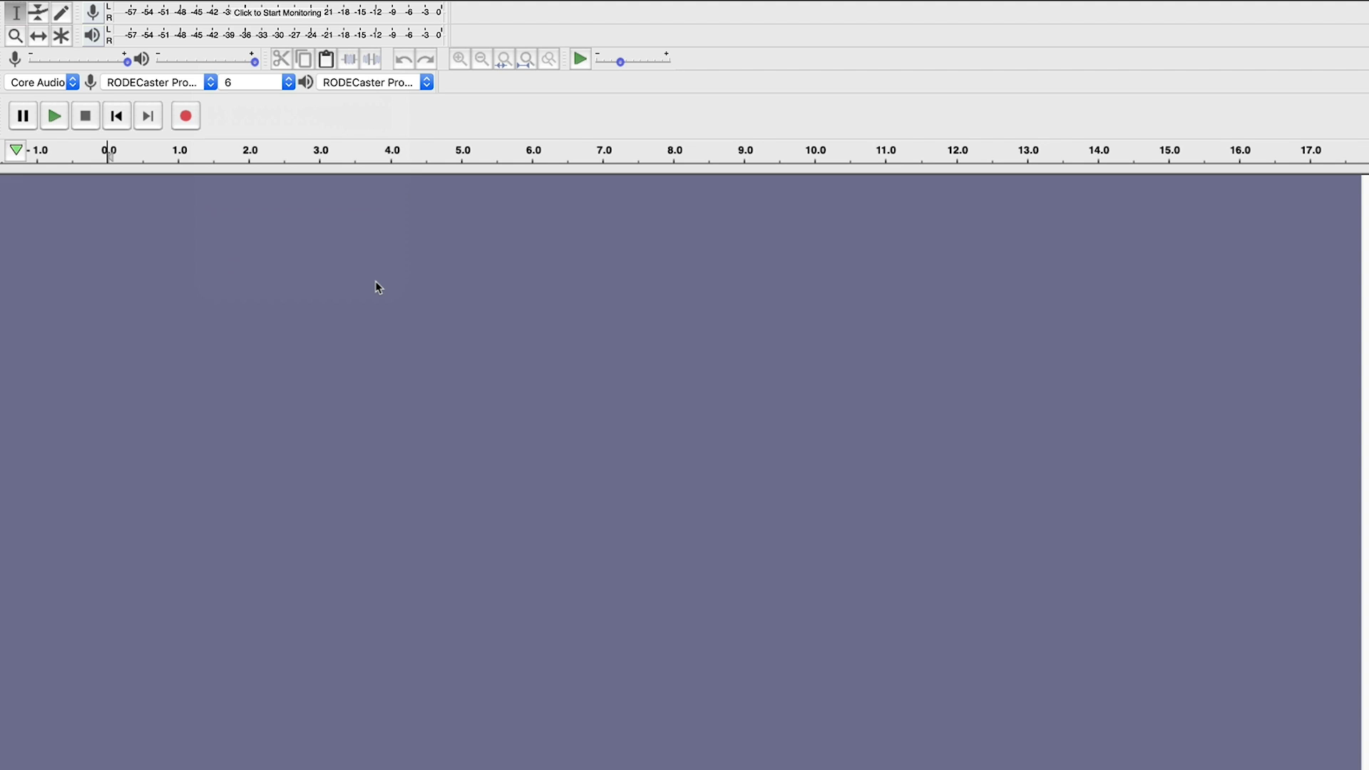
key("r")
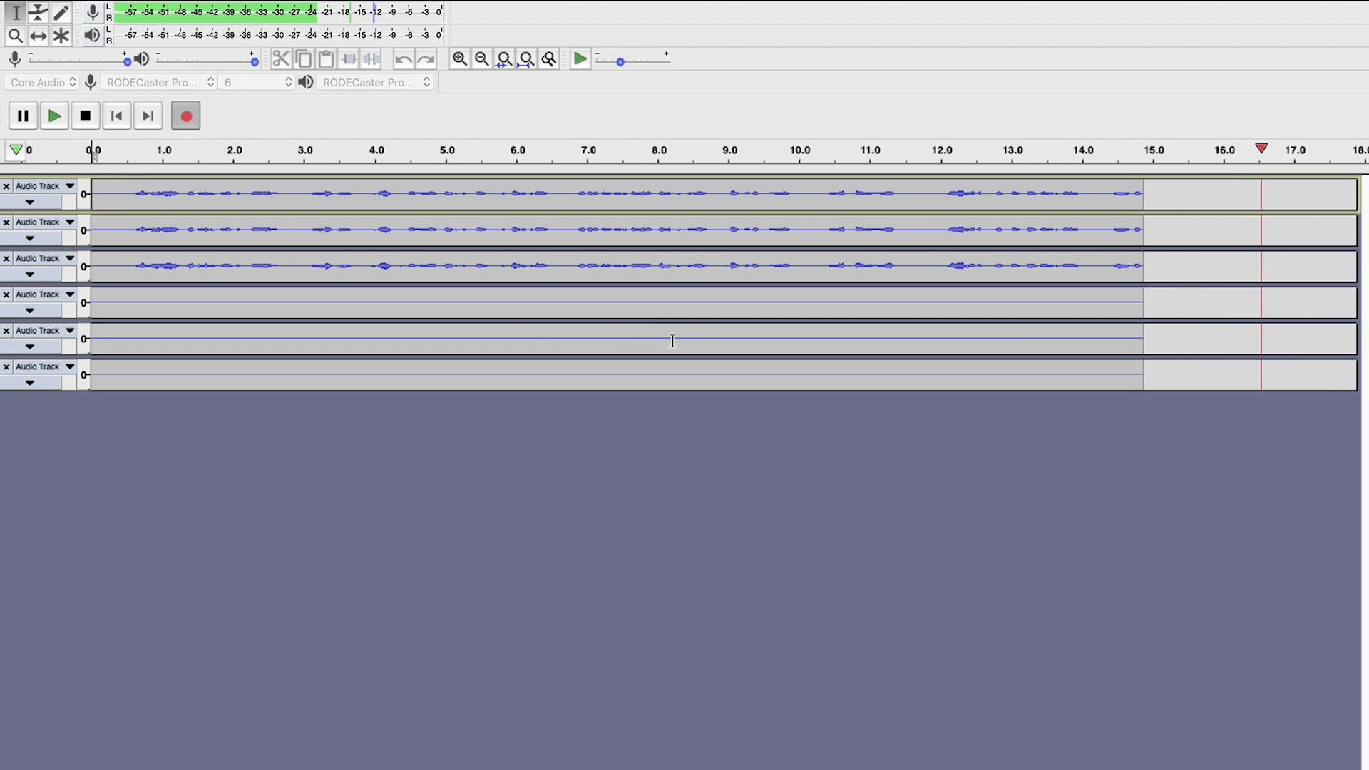
key("shift+d")
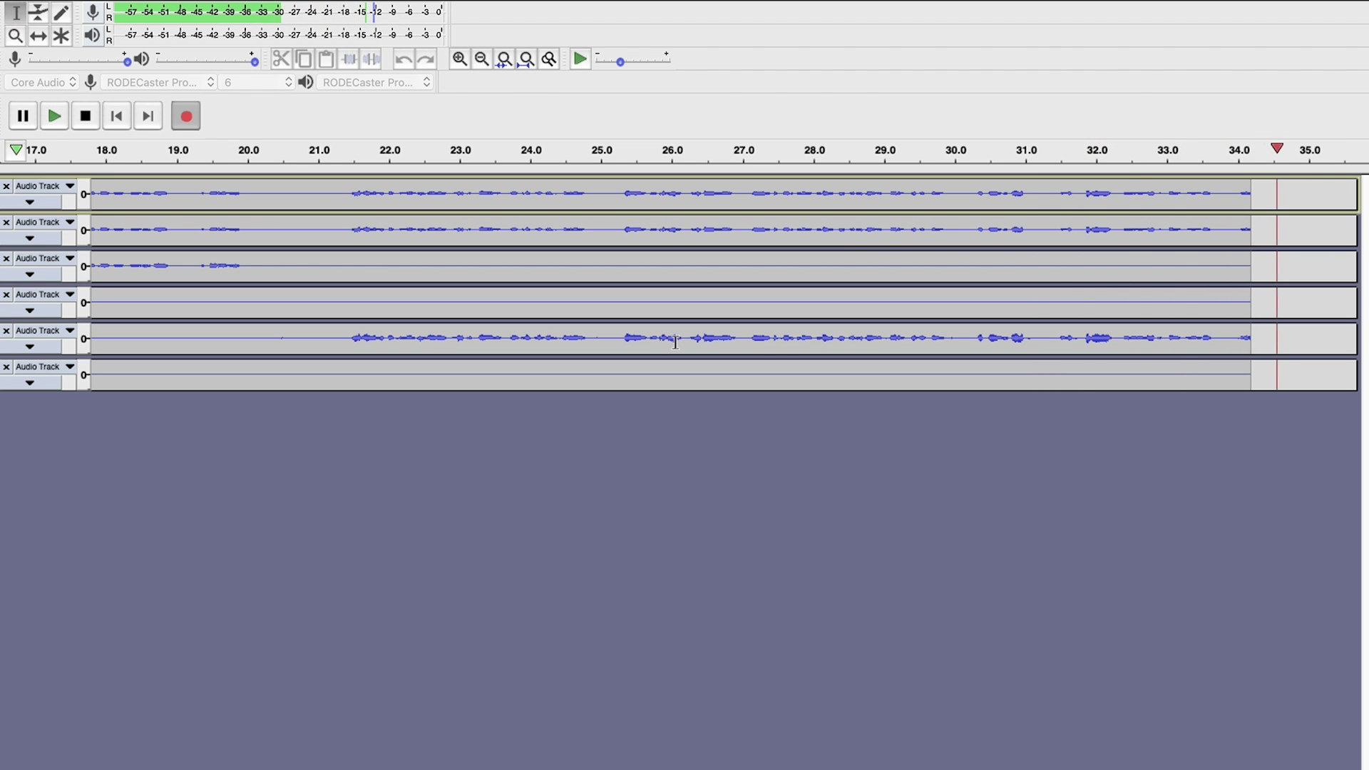
Stop the multichannel recording and delete the first two of the six recorded tracks
key("space")
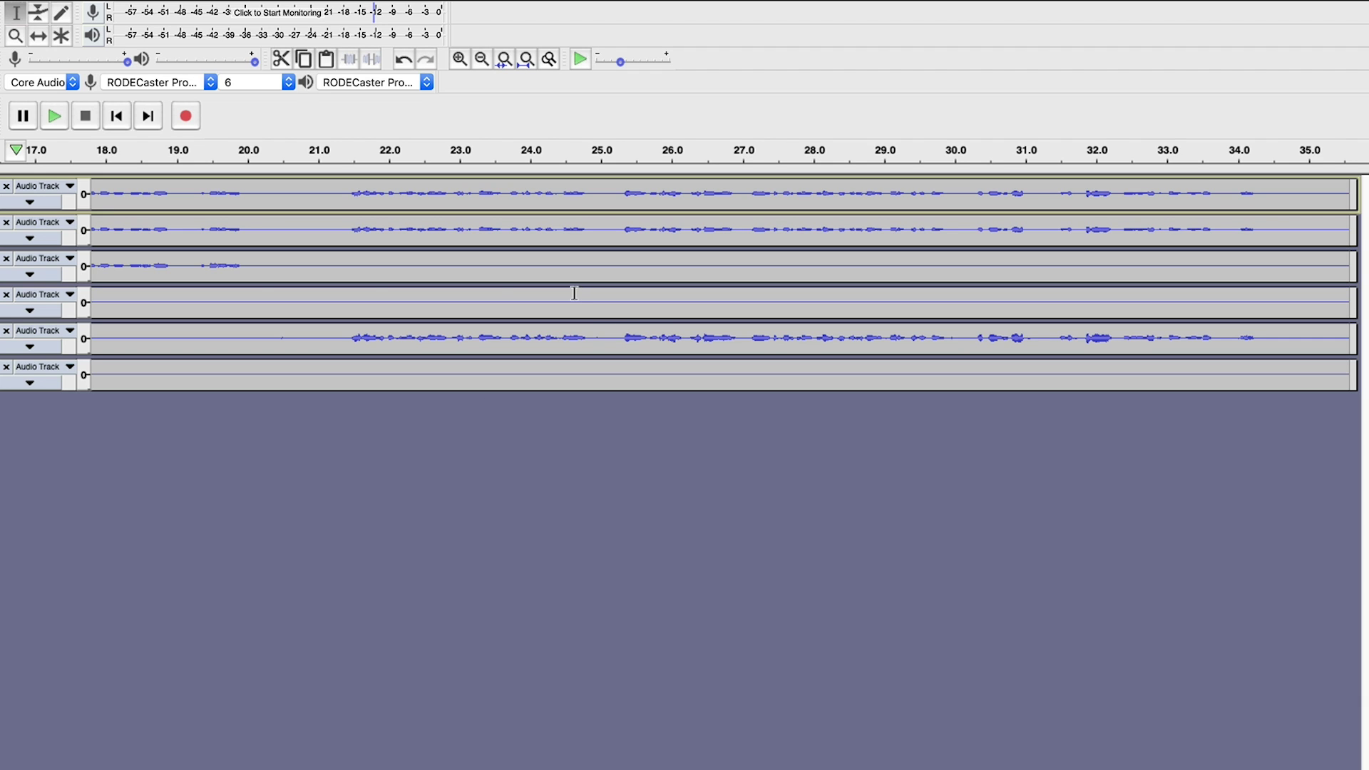
left_click(7, 186)
left_click(7, 186)
scroll(341, 272, "left", 15)
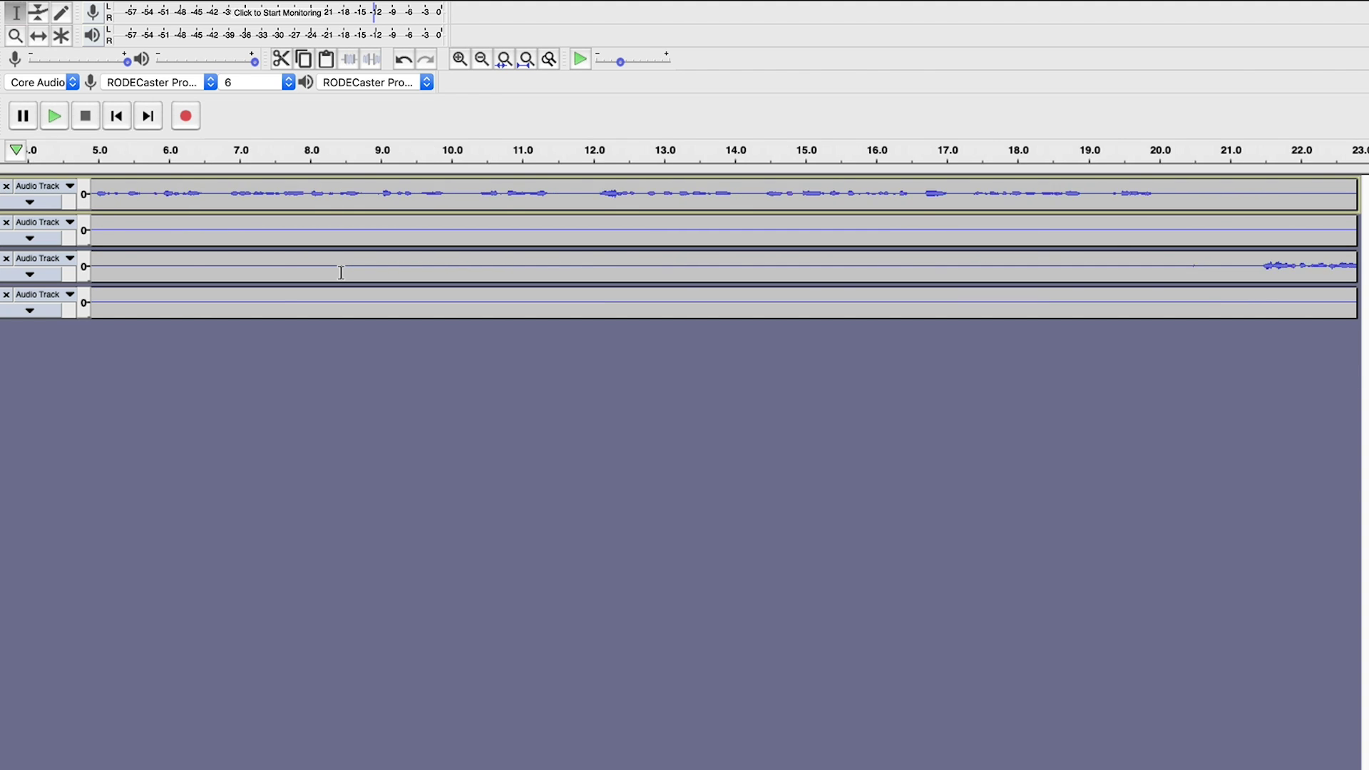
scroll(340, 273, "down", 5)
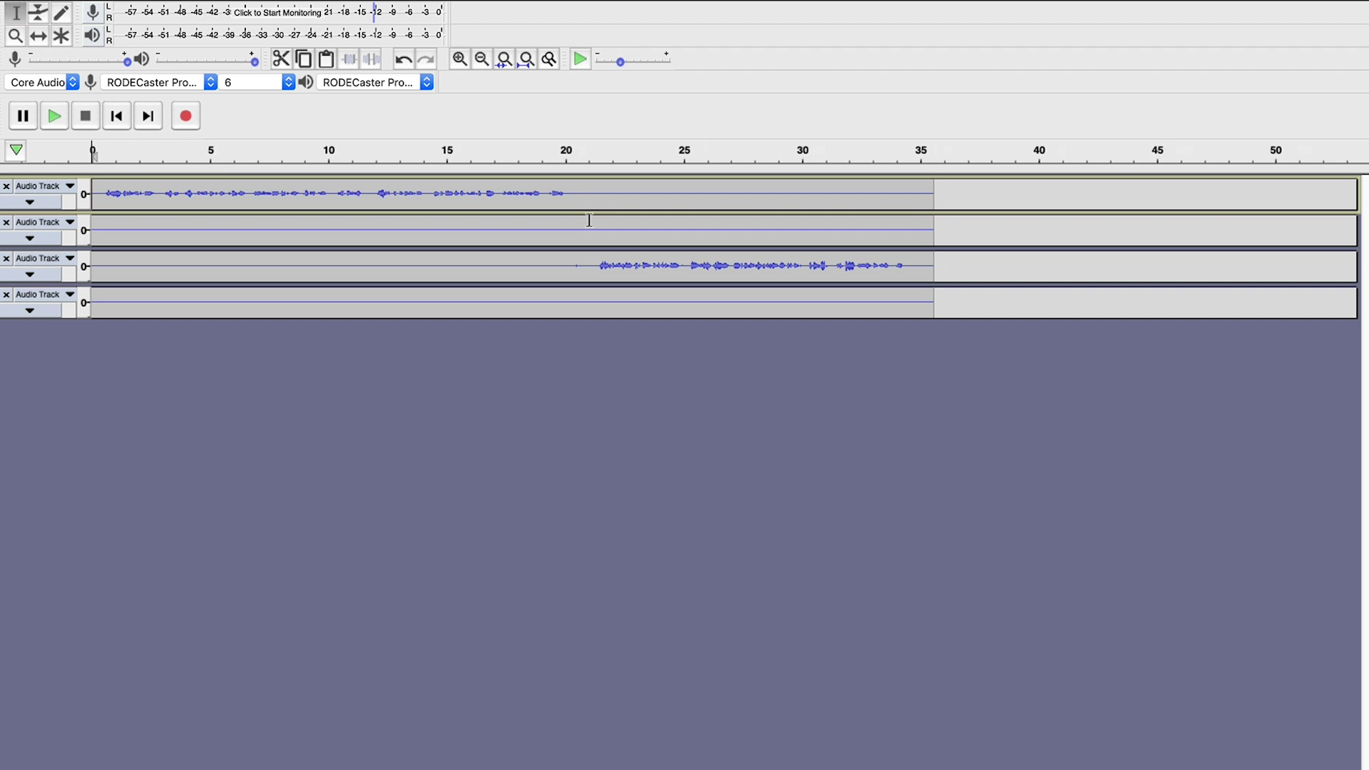
Open the list of recording channel counts to examine the options available for the RODECaster Pro
left_click(285, 84)
mouse_move(300, 11)
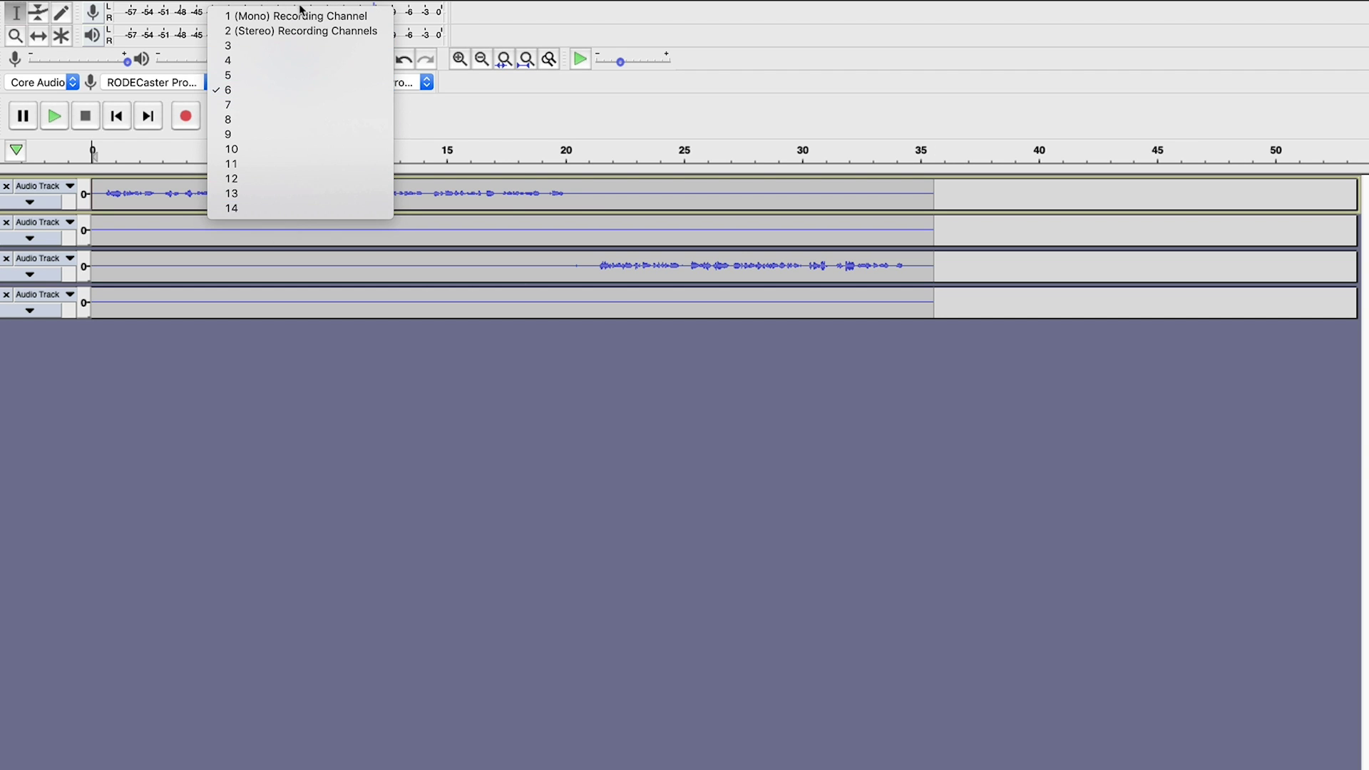
left_click(303, 98)
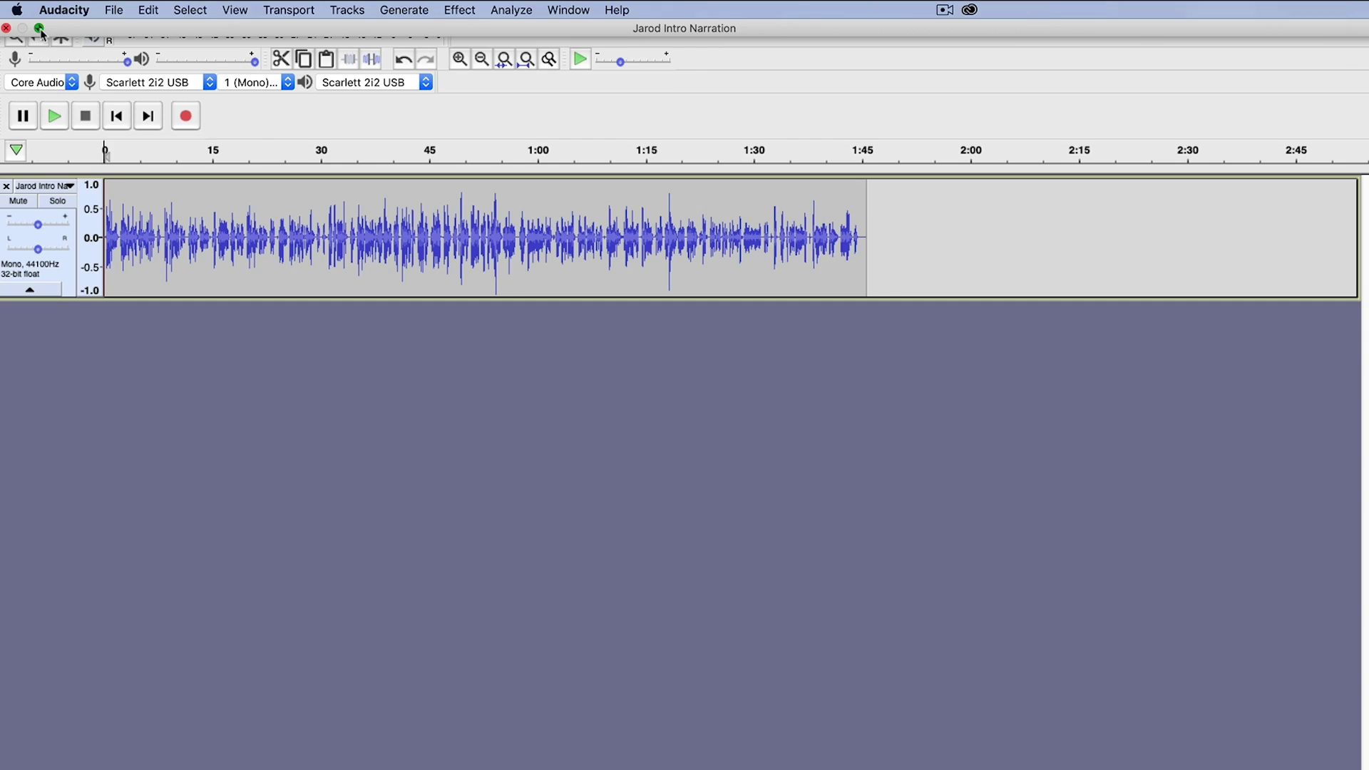
Import the interview WAV file from the Desktop folder as a new track below the intro narration
key("super+Tab")
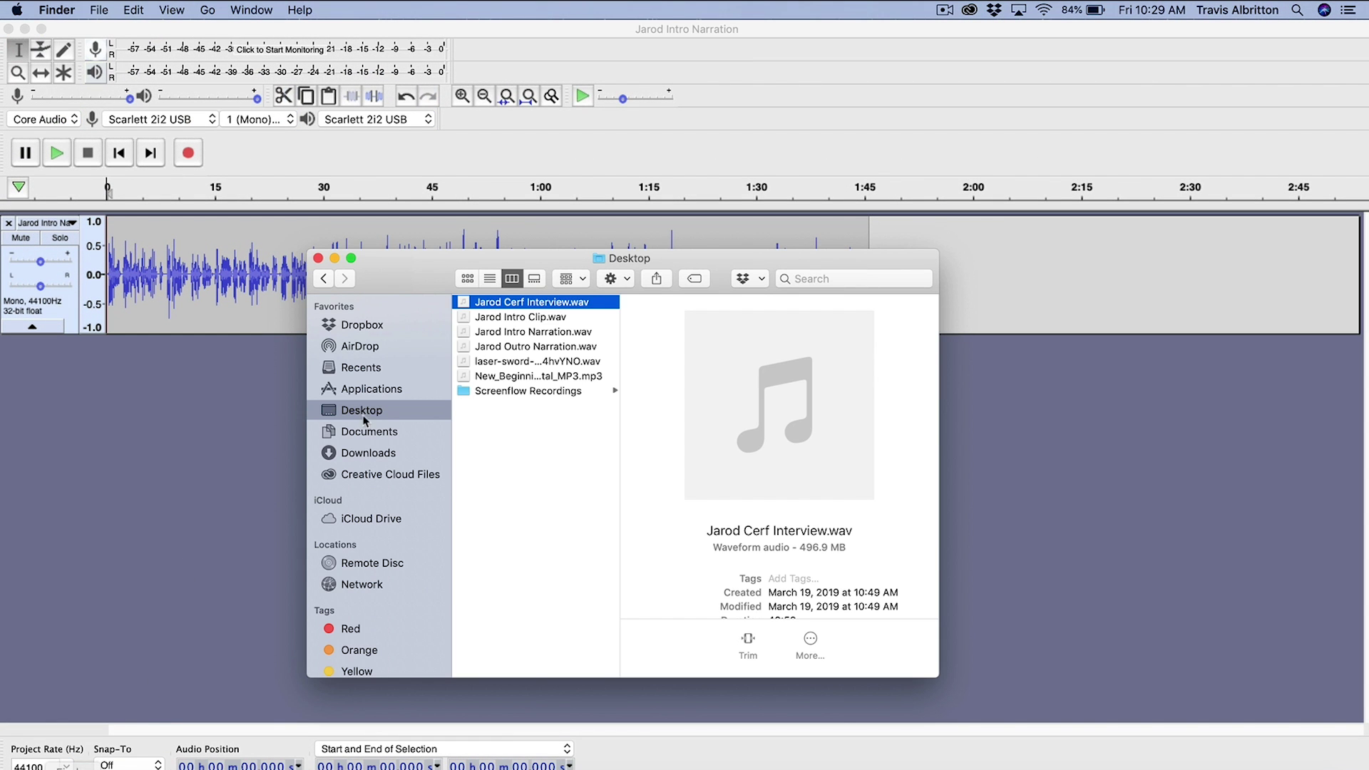
left_click_drag(386, 279, 600, 296)
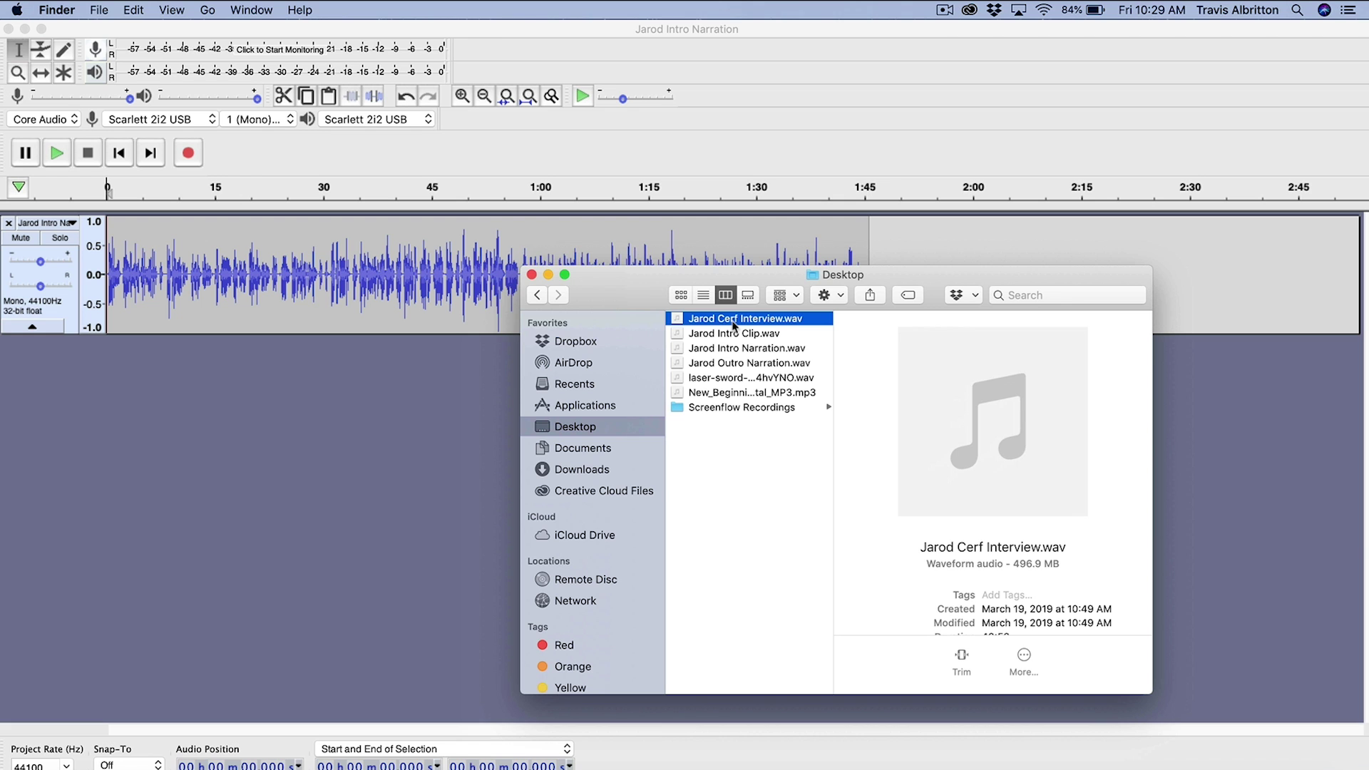
left_click_drag(734, 327, 422, 400)
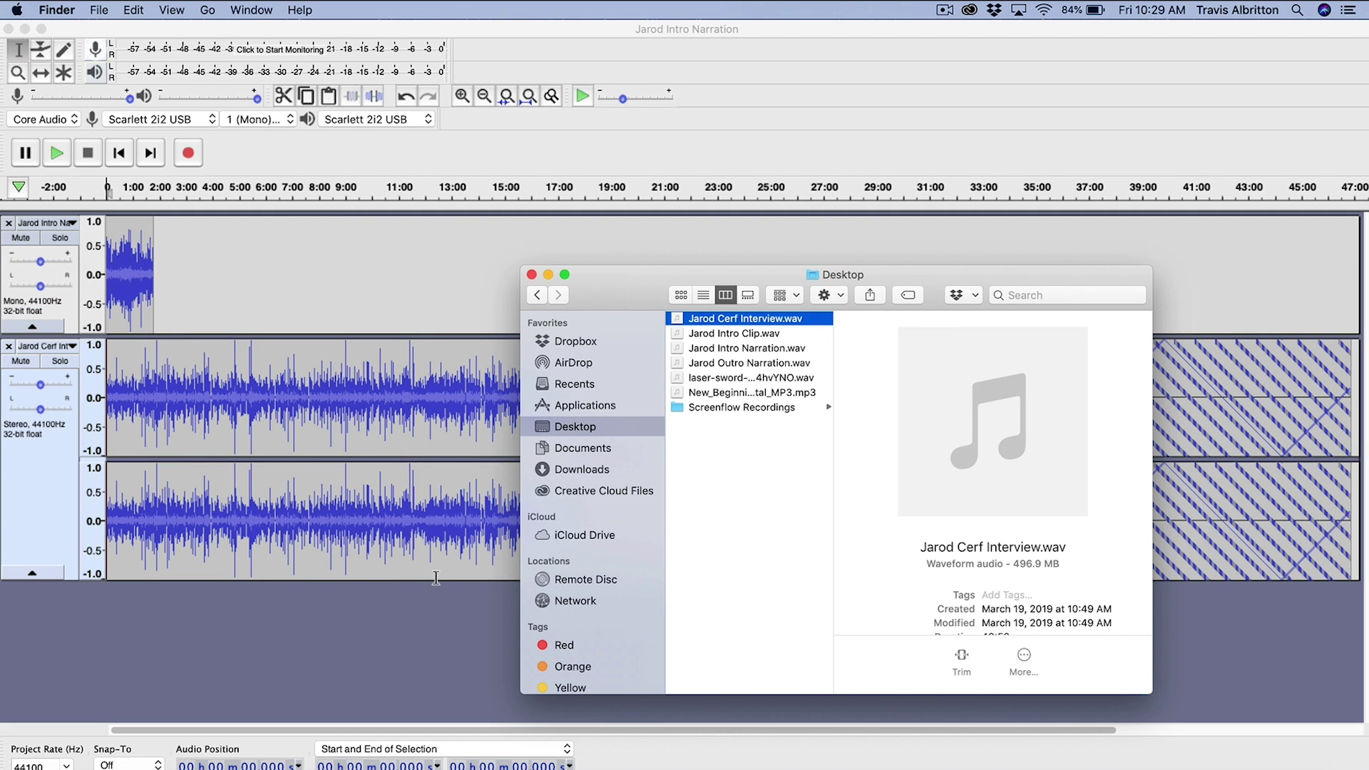
left_click(463, 657)
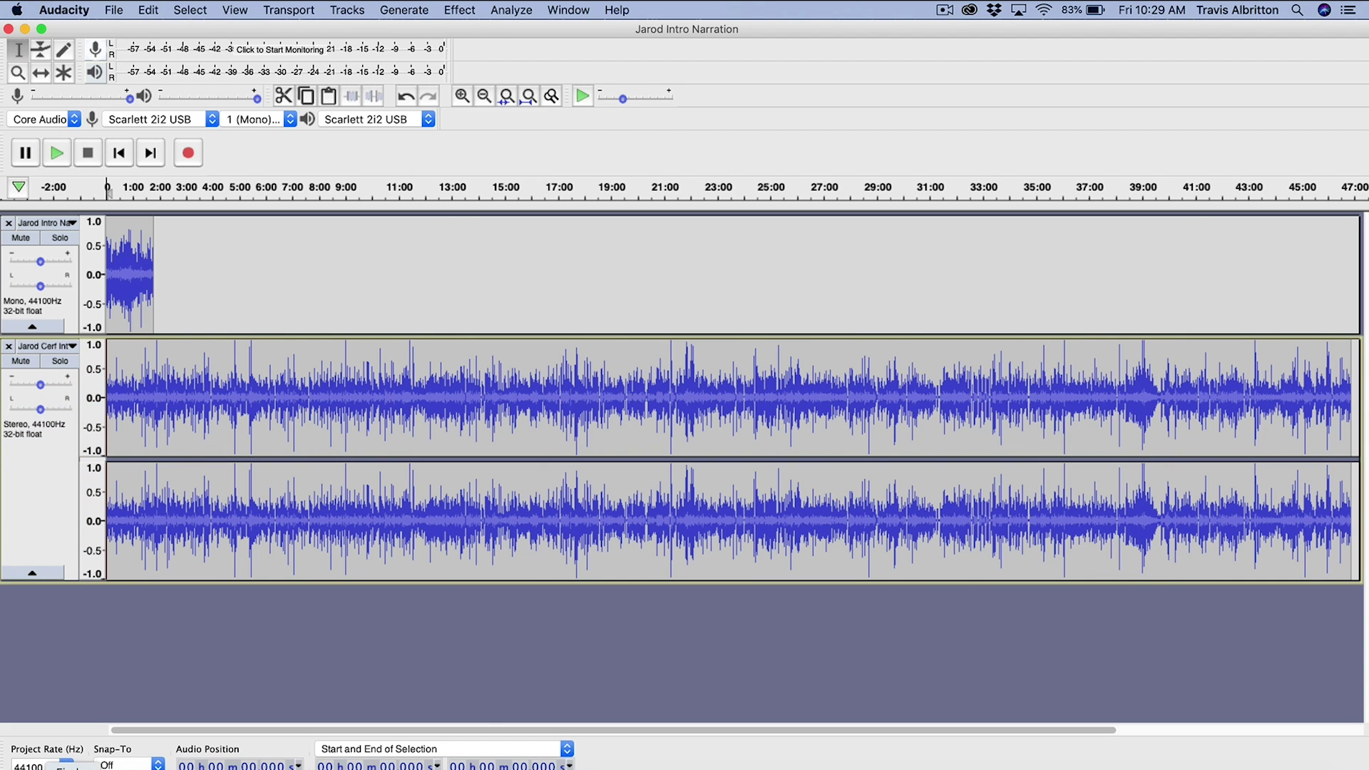
Import the New_Beginnings instrumental MP3 from the Desktop folder as a music track below the interview
key("super+Tab")
left_click(728, 396)
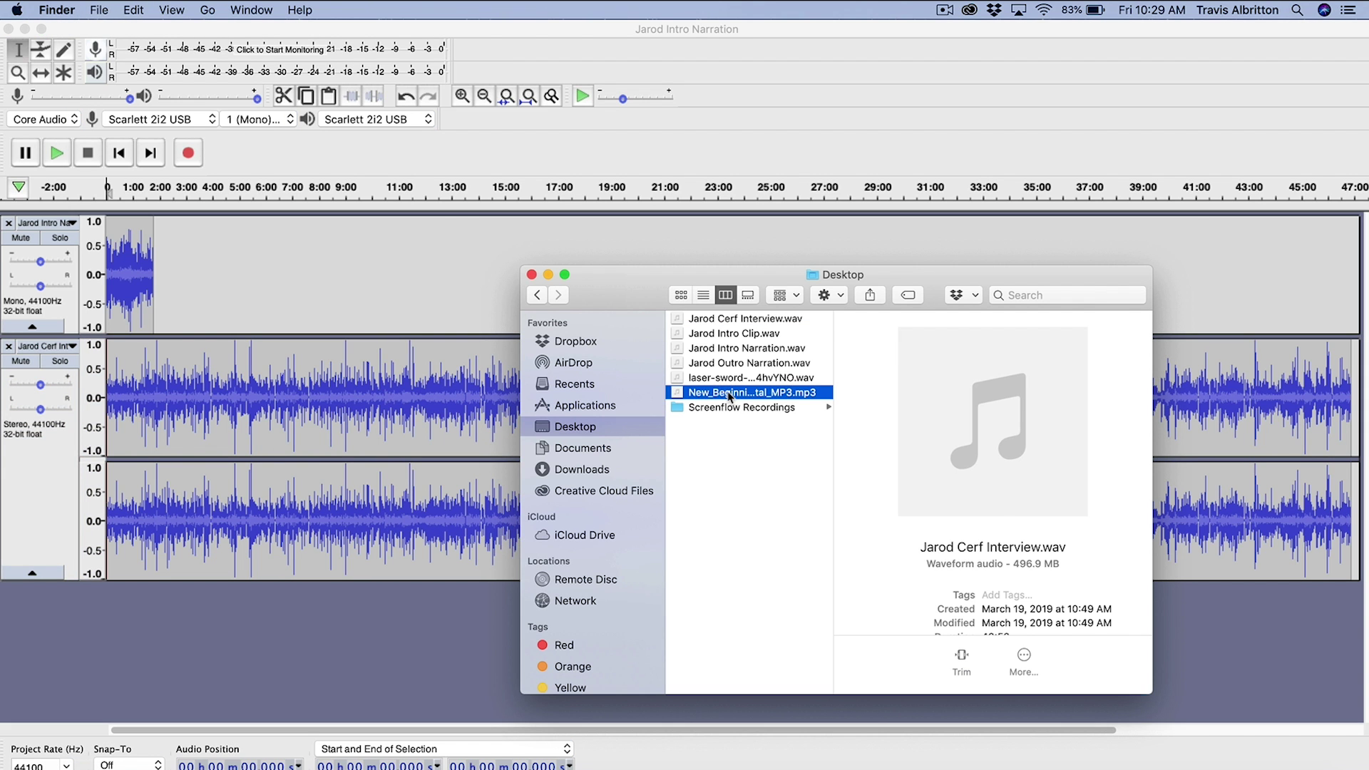
left_click_drag(727, 397, 333, 665)
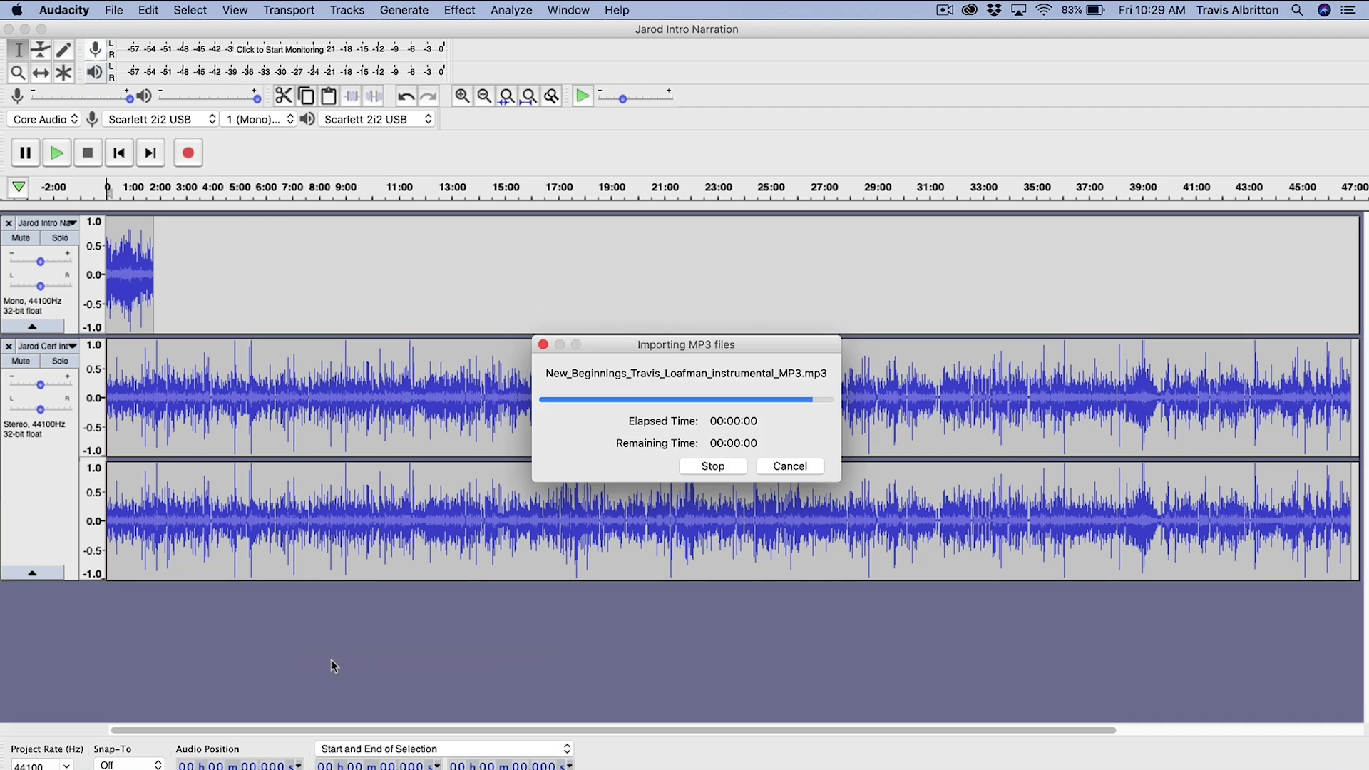
key("super+3")
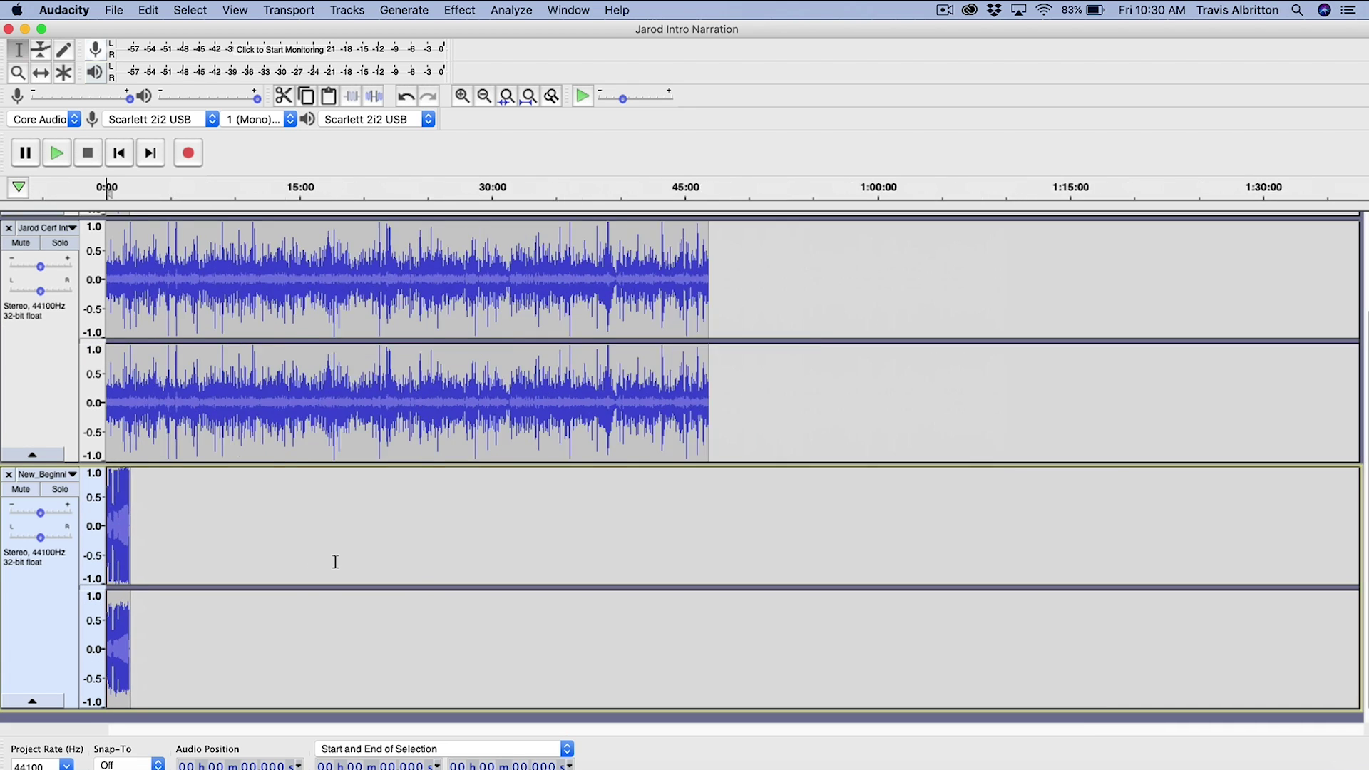
scroll(335, 562, "up", 3)
scroll(338, 554, "down", 3)
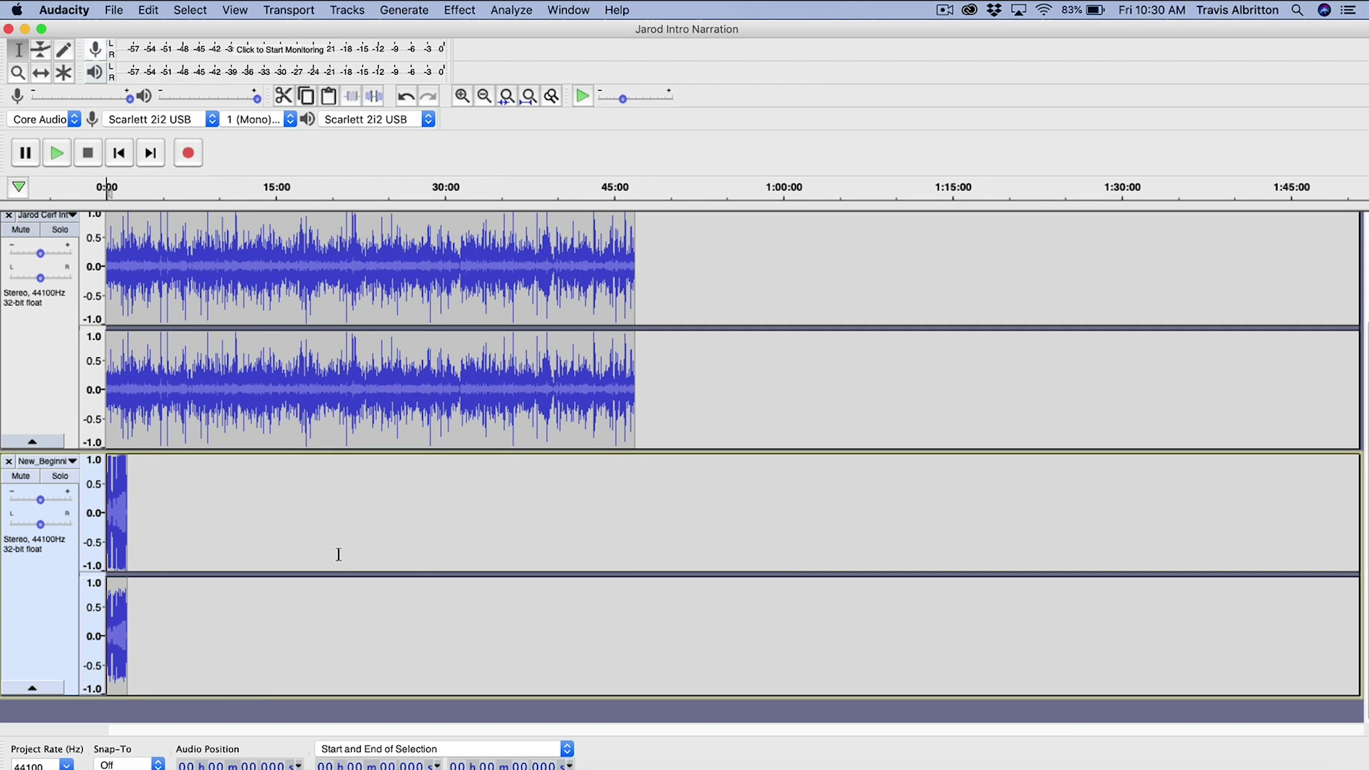
scroll(339, 554, "up", 3)
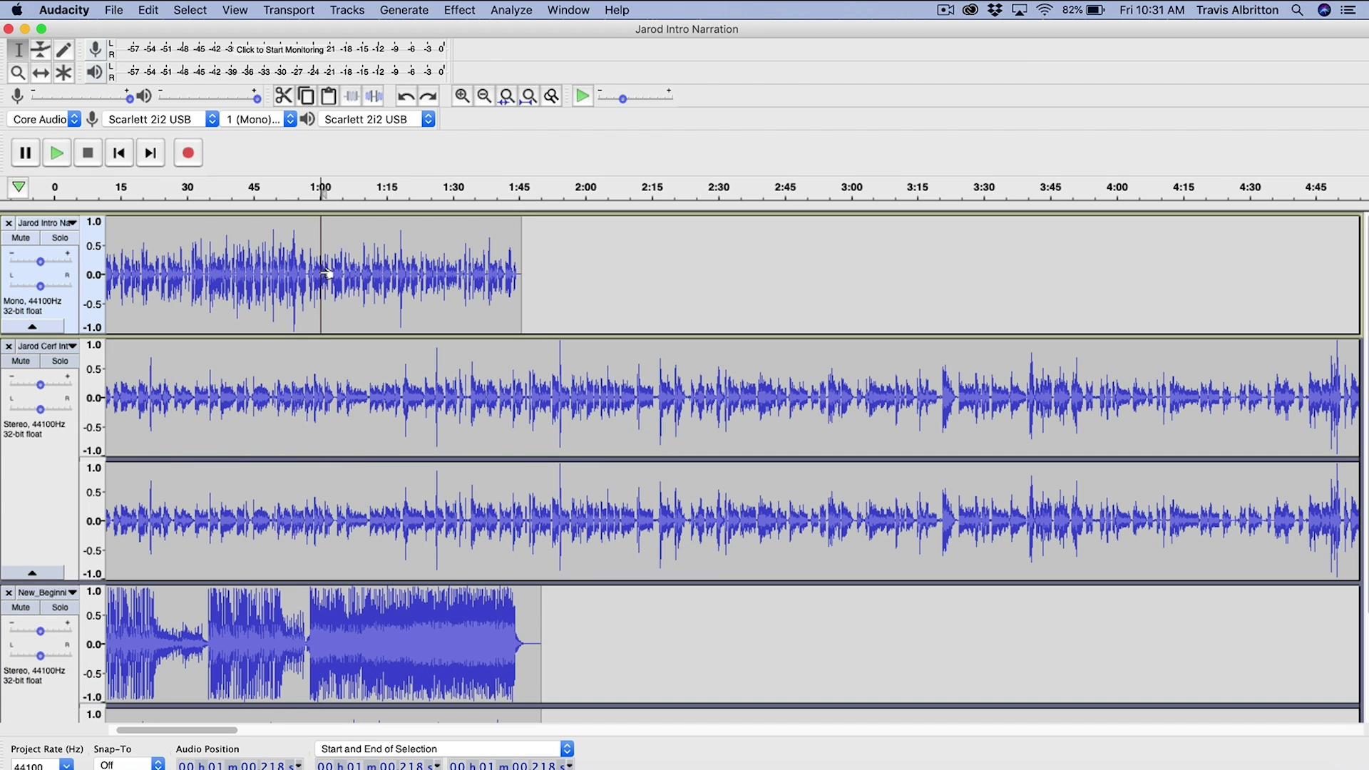
Try deleting the intro narration section from about 1:09 to 1:25, and undo the deletion
left_click_drag(361, 276, 430, 274)
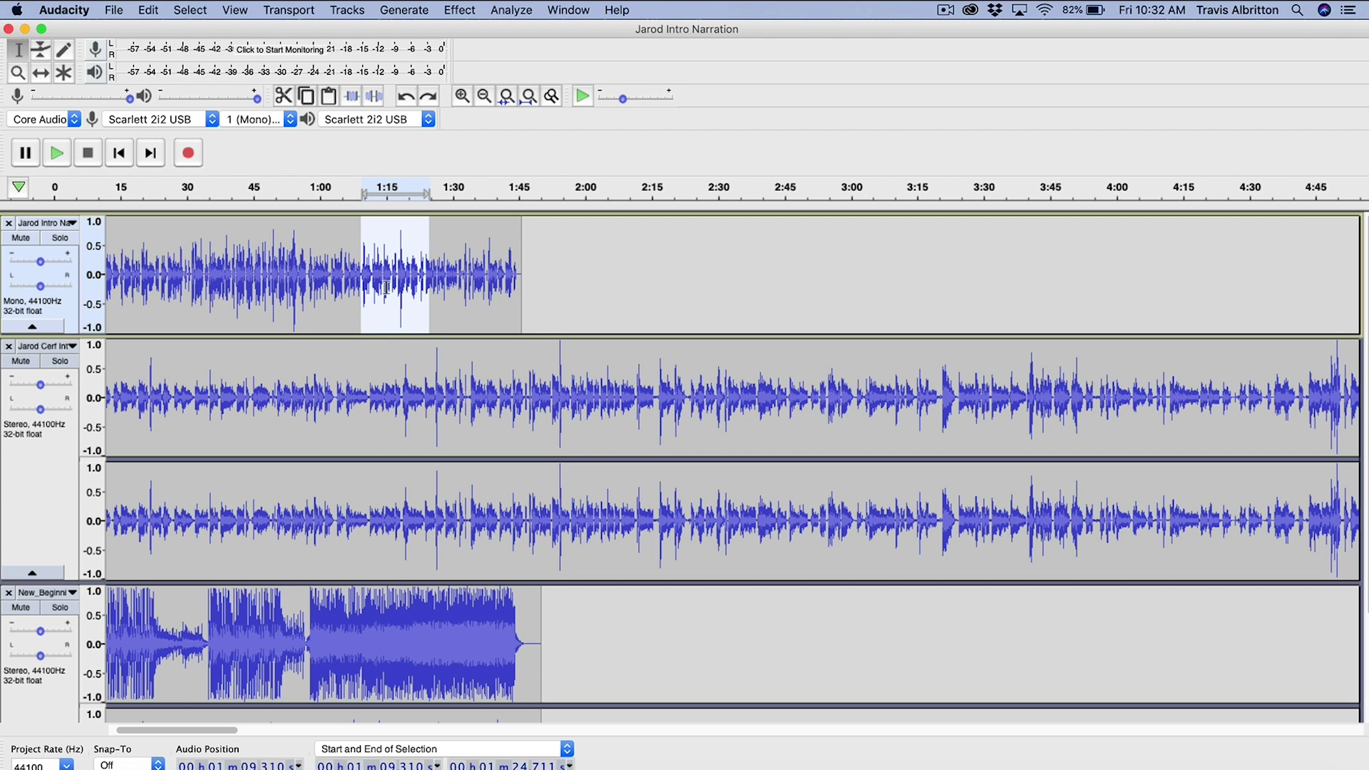
key("Delete")
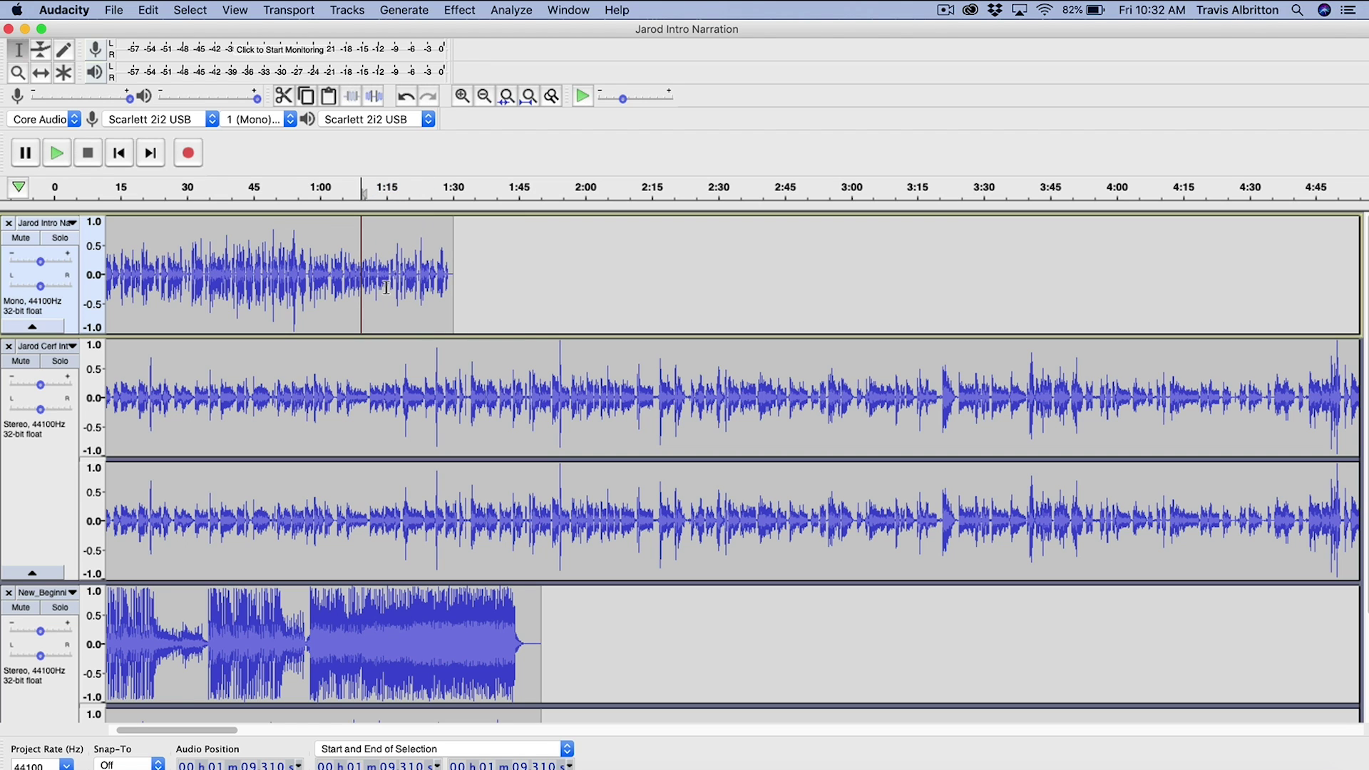
key("super+z")
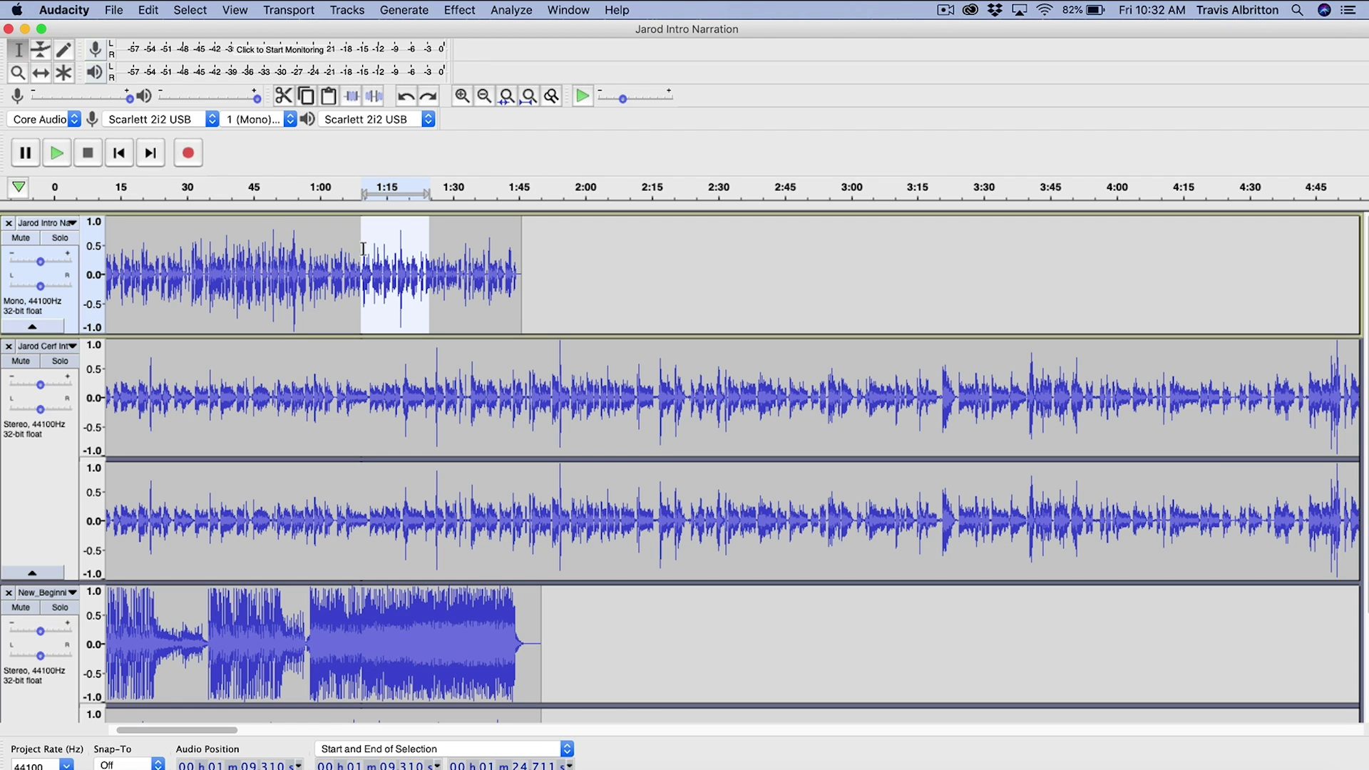
Delete the section of the intro narration from about 1:02 to 1:09
left_click(328, 281)
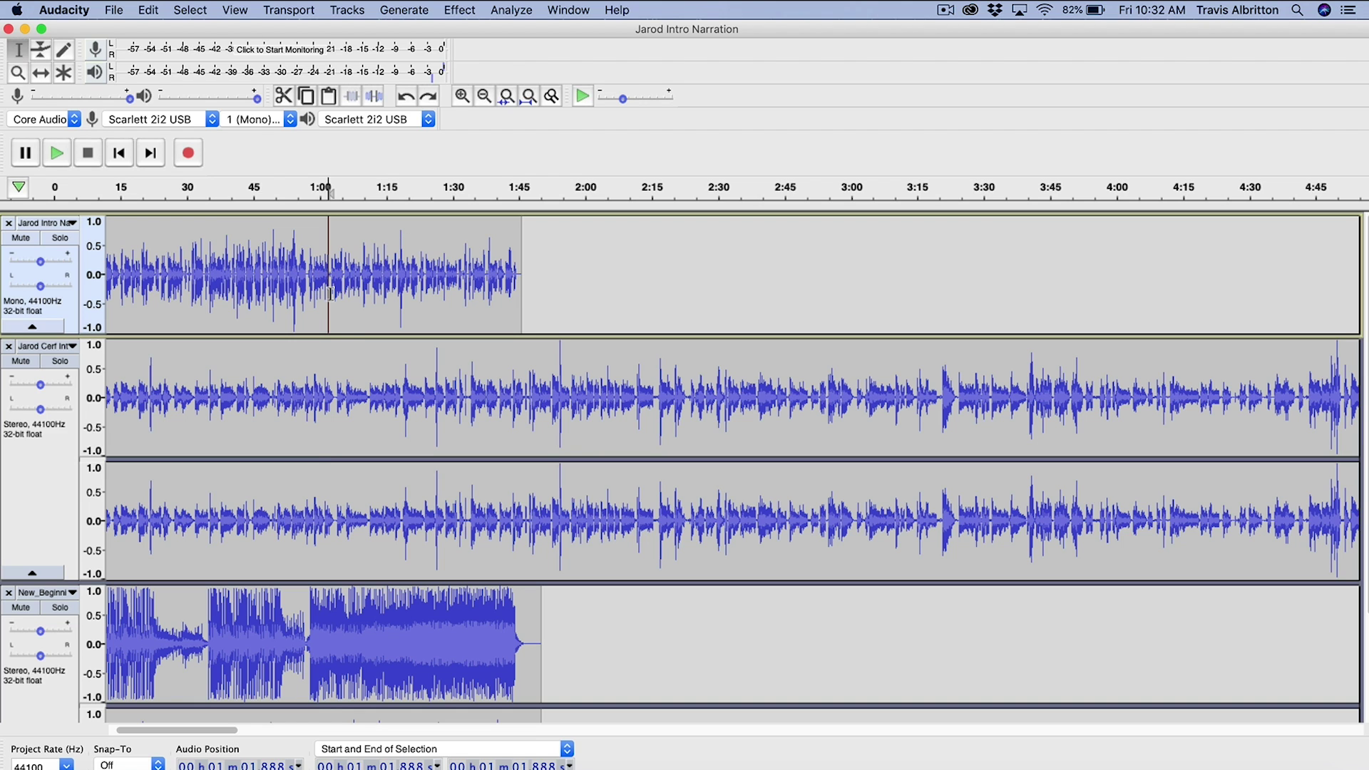
left_click_drag(331, 293, 363, 293)
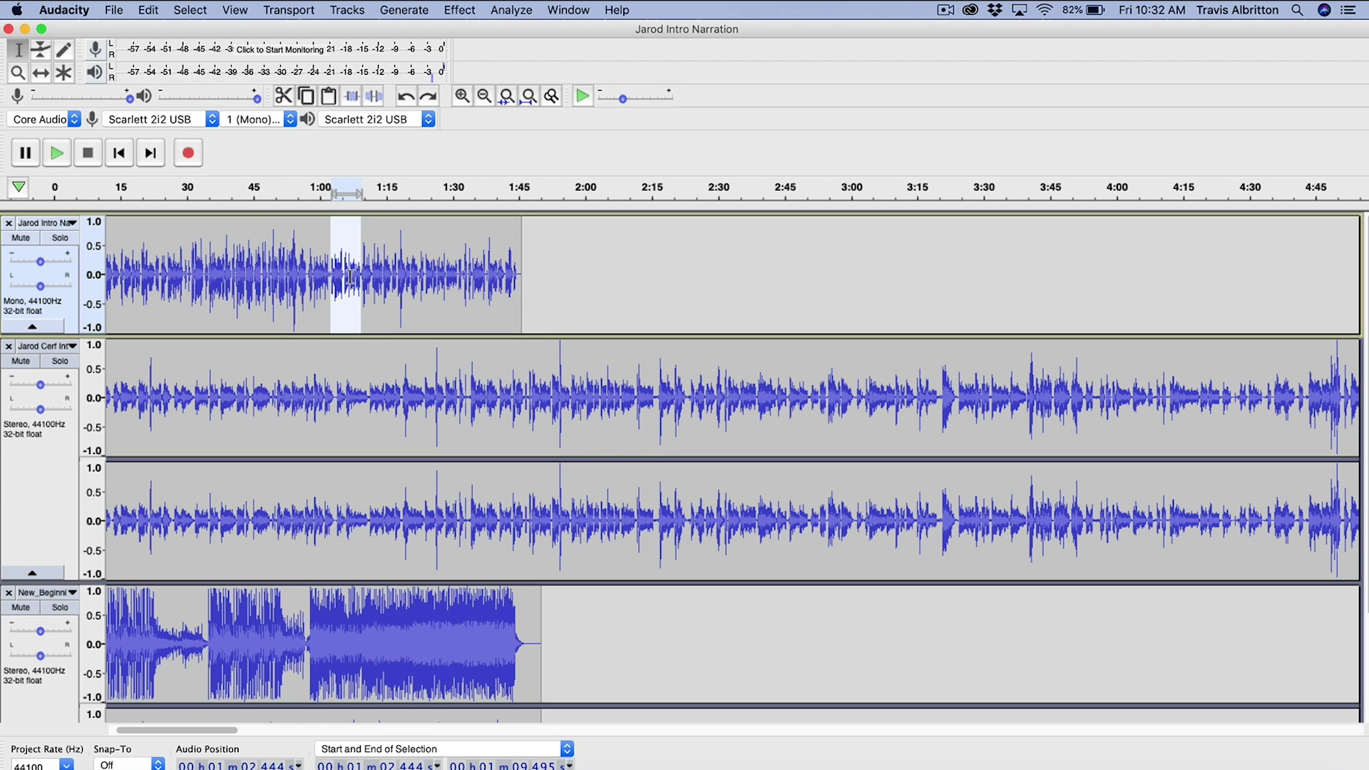
key("Delete")
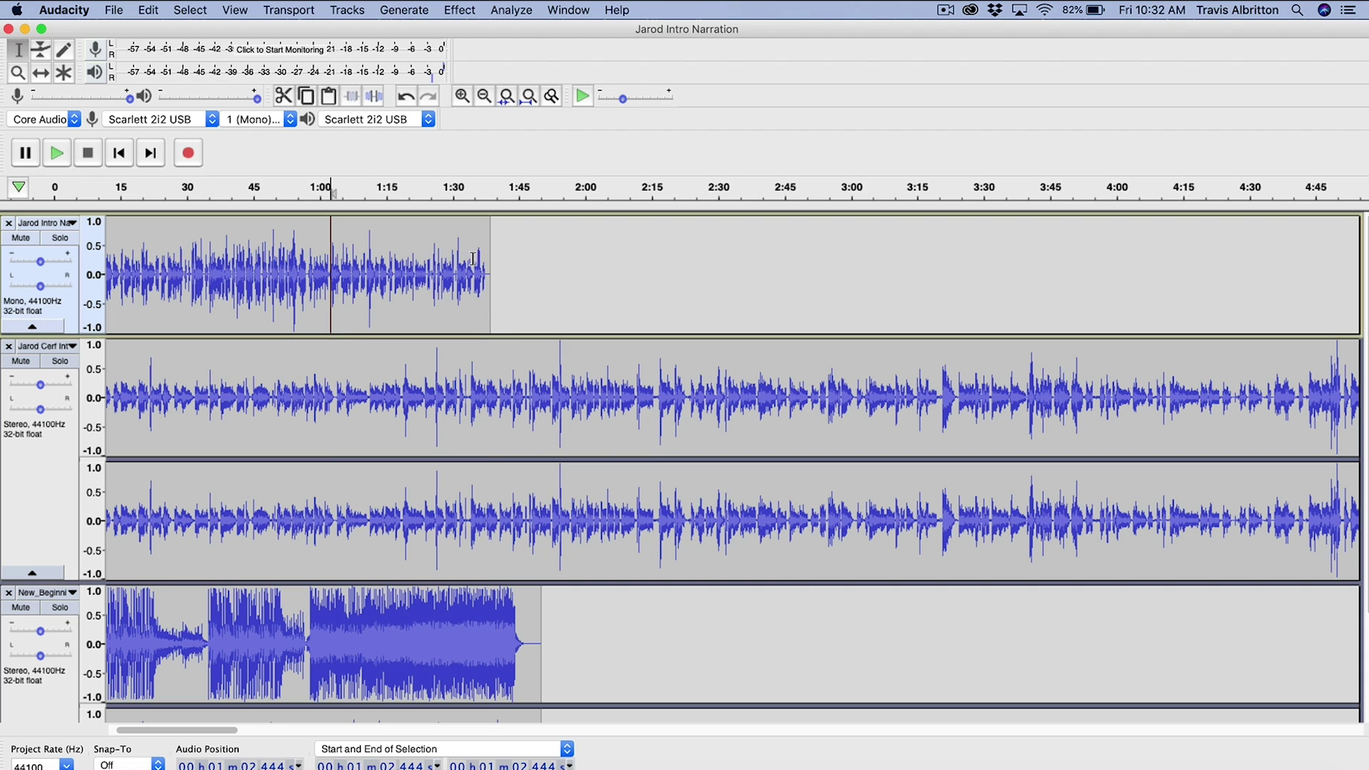
Split the intro narration at about 1:03 and move its second part with the Time Shift tool so it starts at about 1:12
left_click(332, 273)
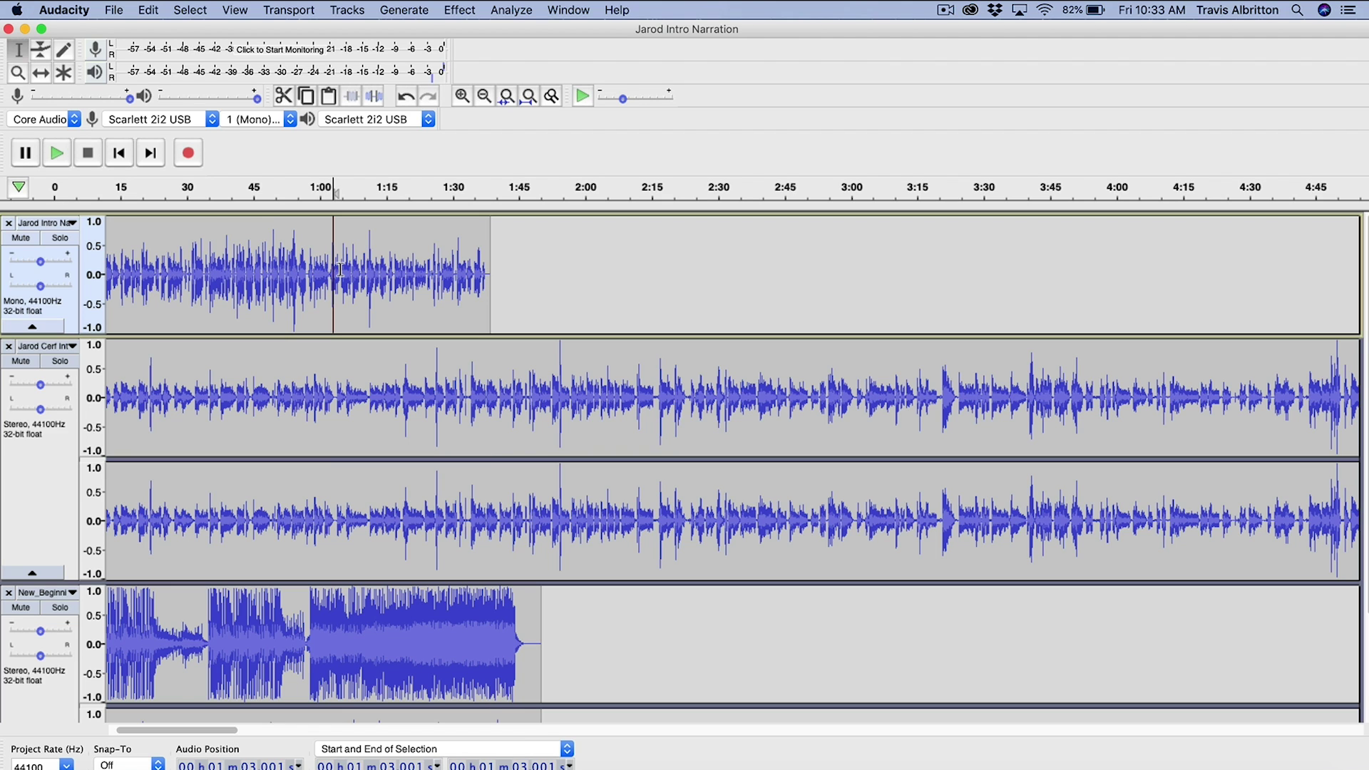
key("space")
key("space")
left_click(41, 73)
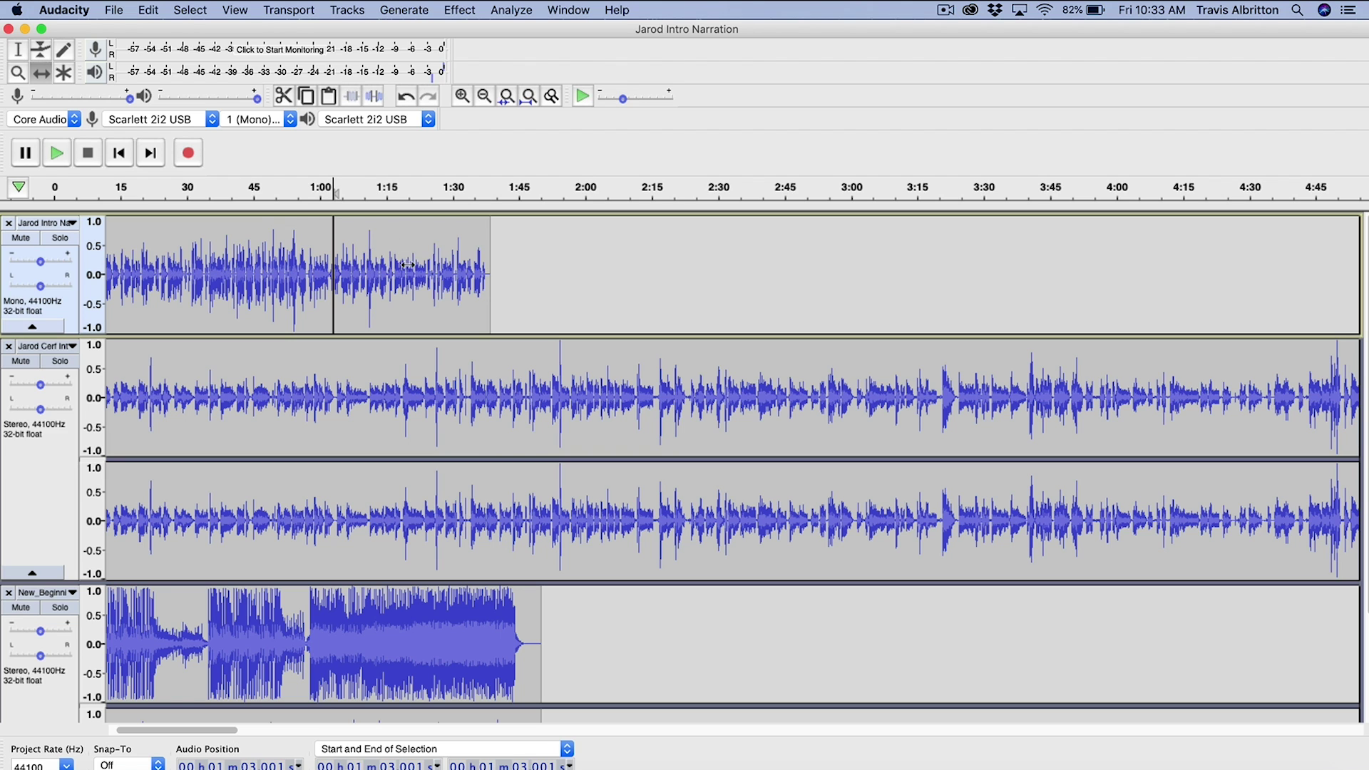
left_click_drag(407, 261, 444, 267)
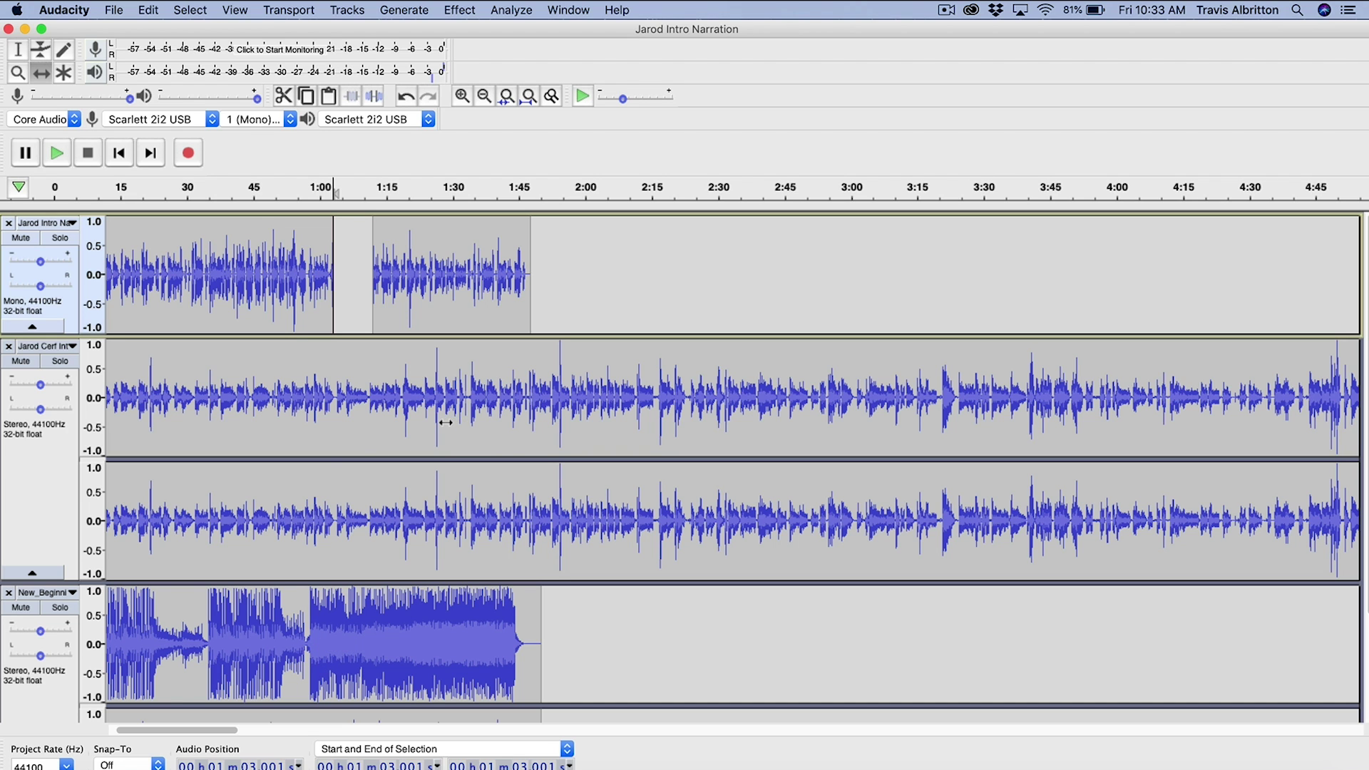
Shift the interview to start at the narration split at about 1:03, and move the second narration clip to about 3:27
left_click_drag(464, 414, 741, 420)
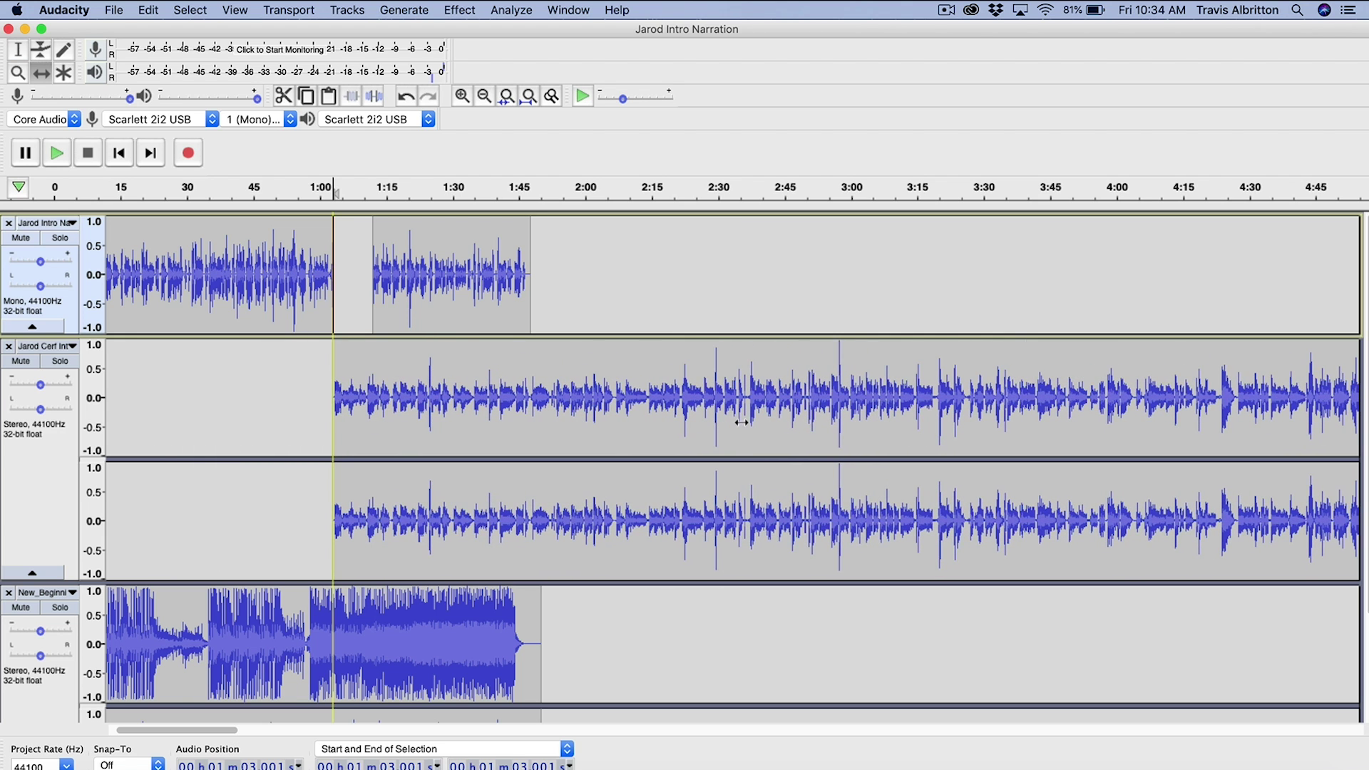
left_click_drag(492, 258, 943, 292)
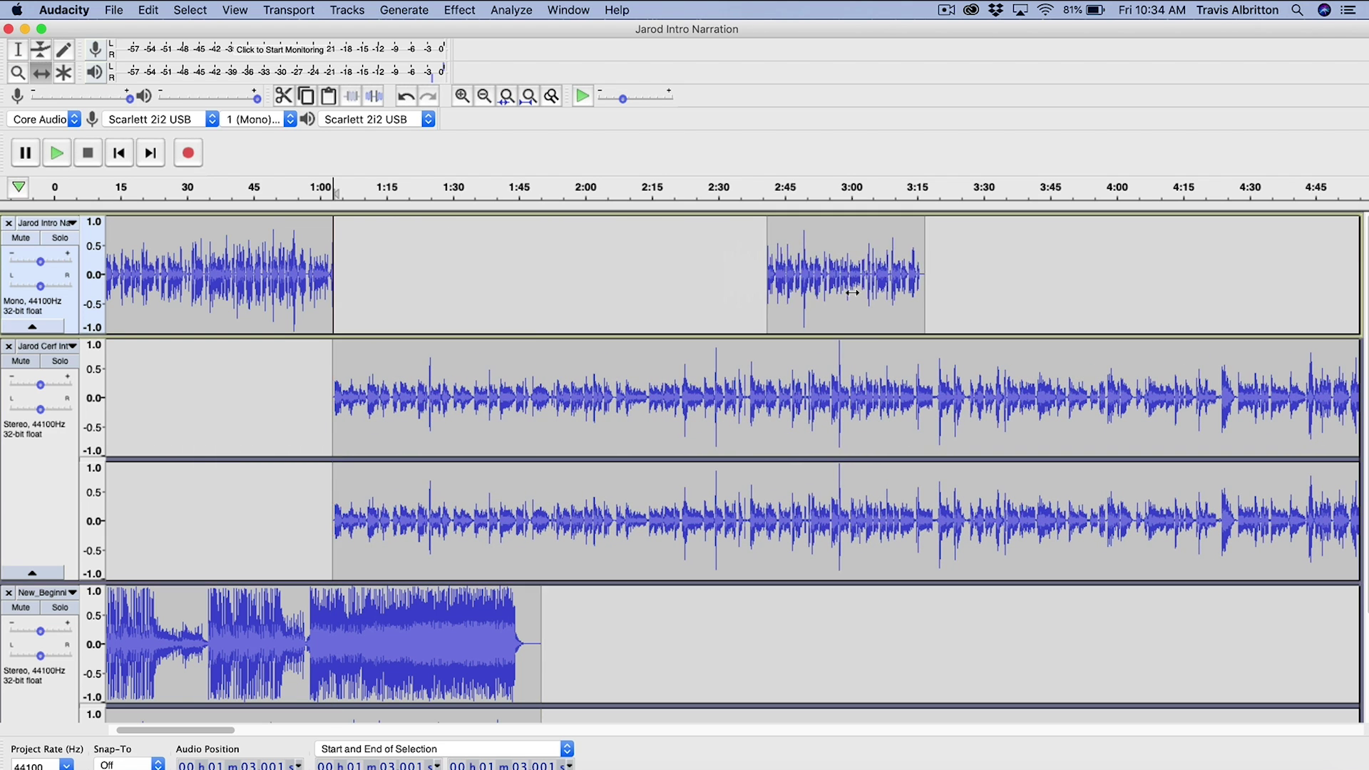
left_click_drag(821, 288, 1024, 291)
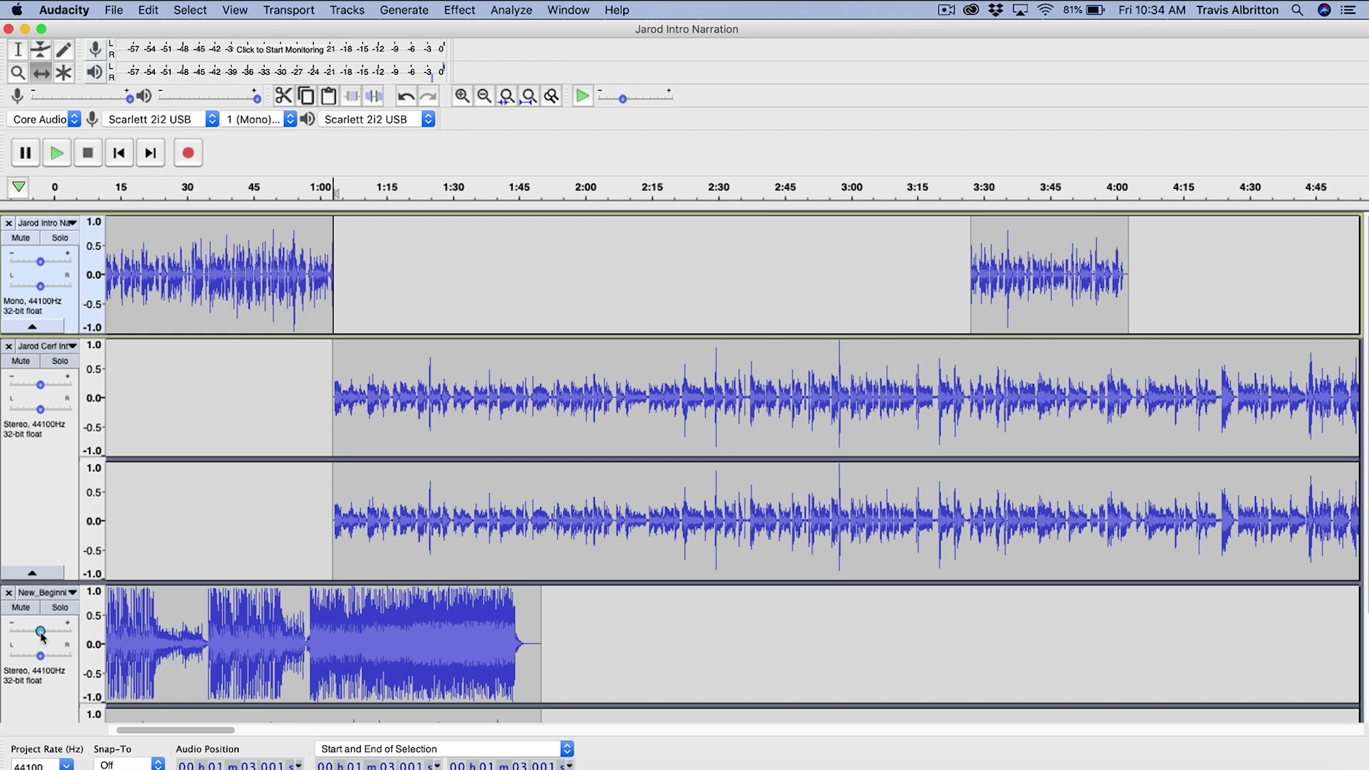
Lower the gain of the music track to about -14 dB
mouse_move(43, 636)
left_click_drag(43, 636, 24, 637)
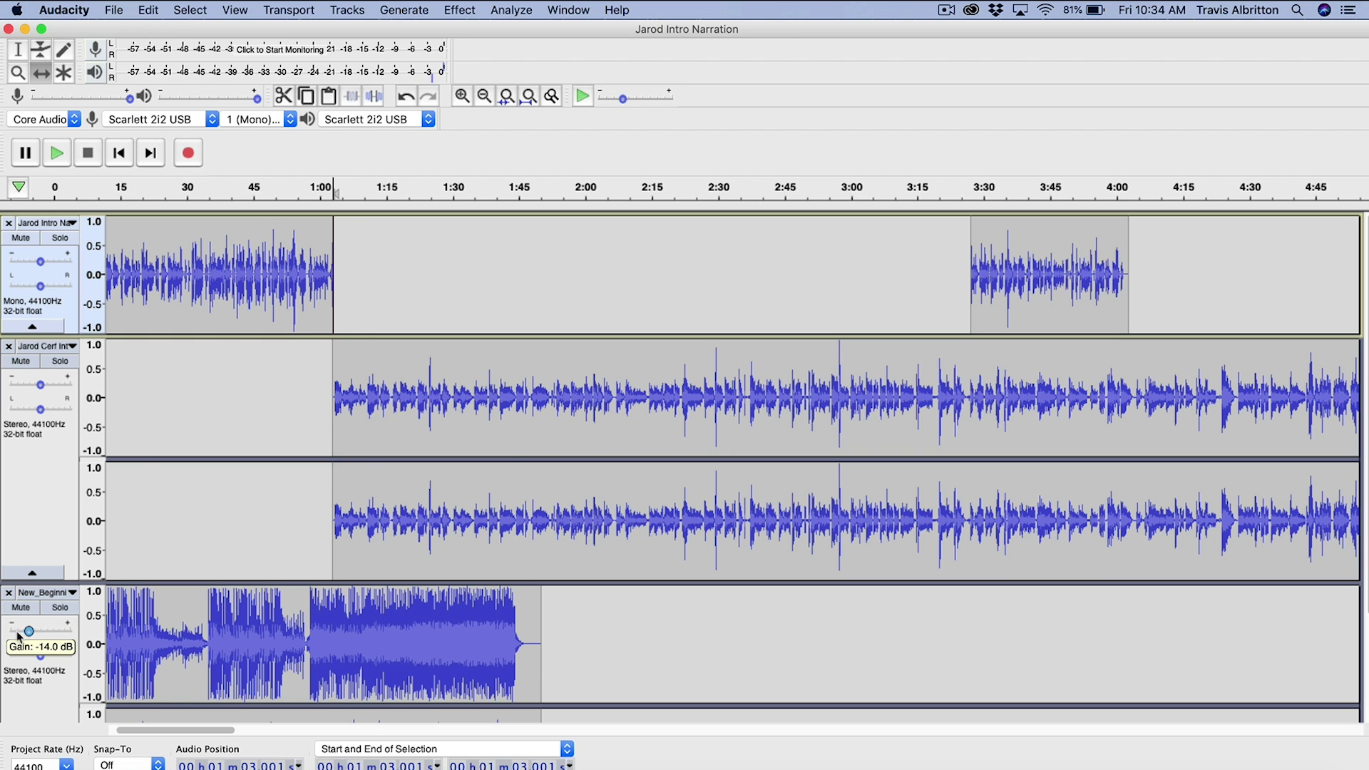
scroll(19, 637, "down", 3)
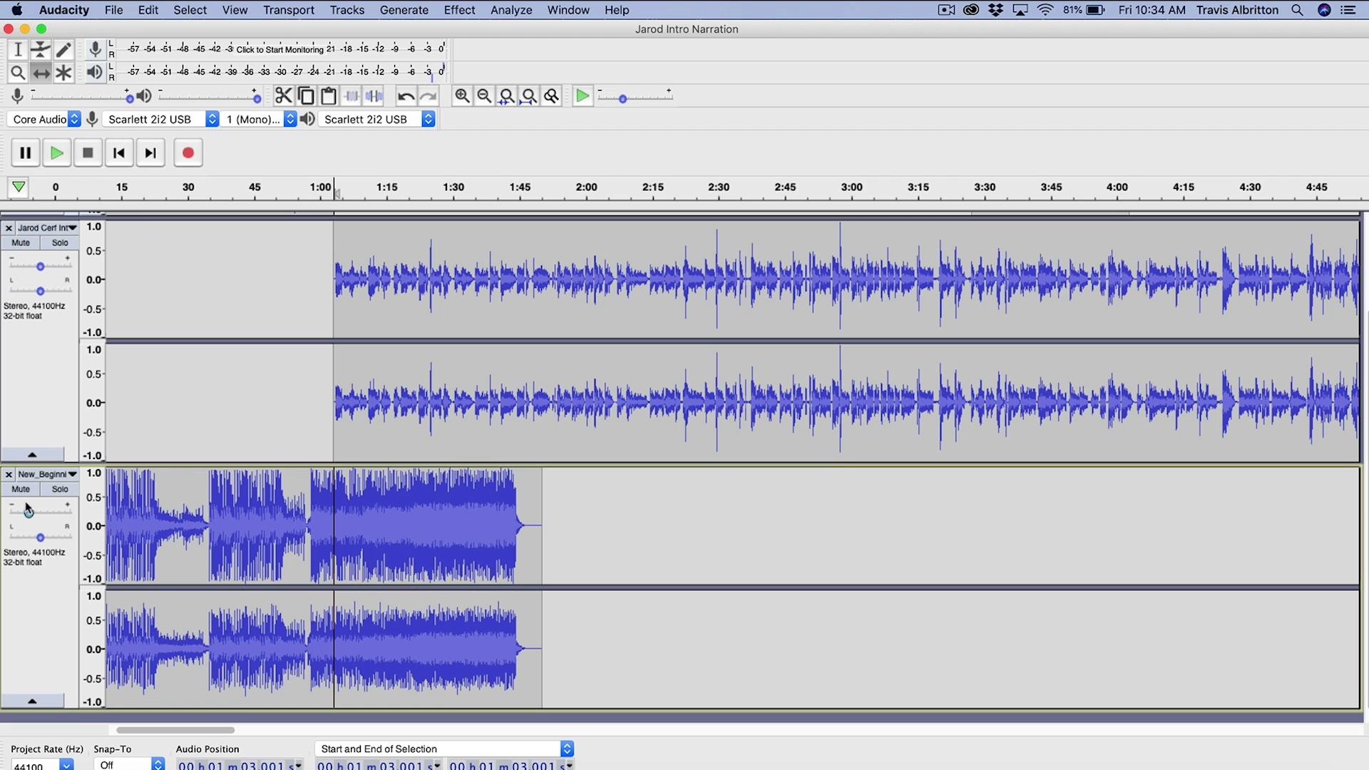
scroll(240, 413, "up", 3)
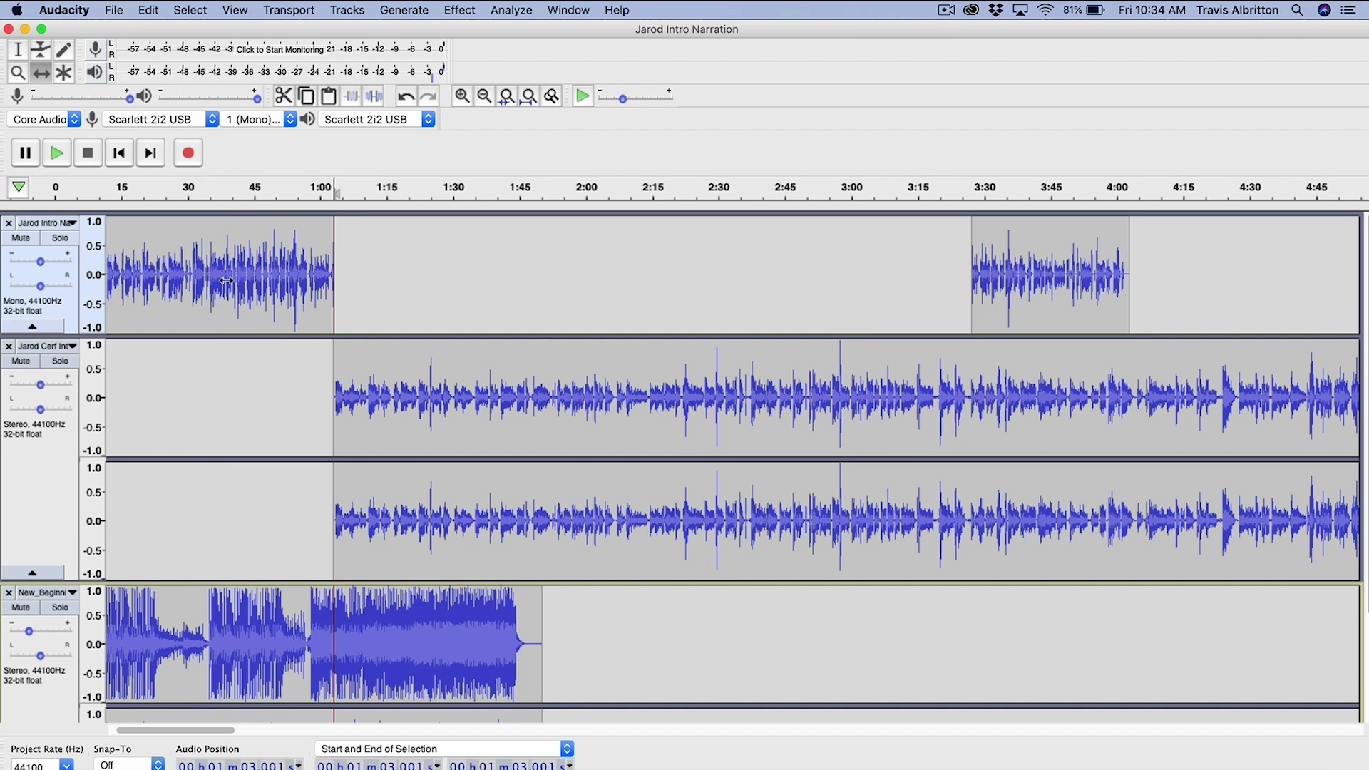
scroll(197, 376, "down", 3)
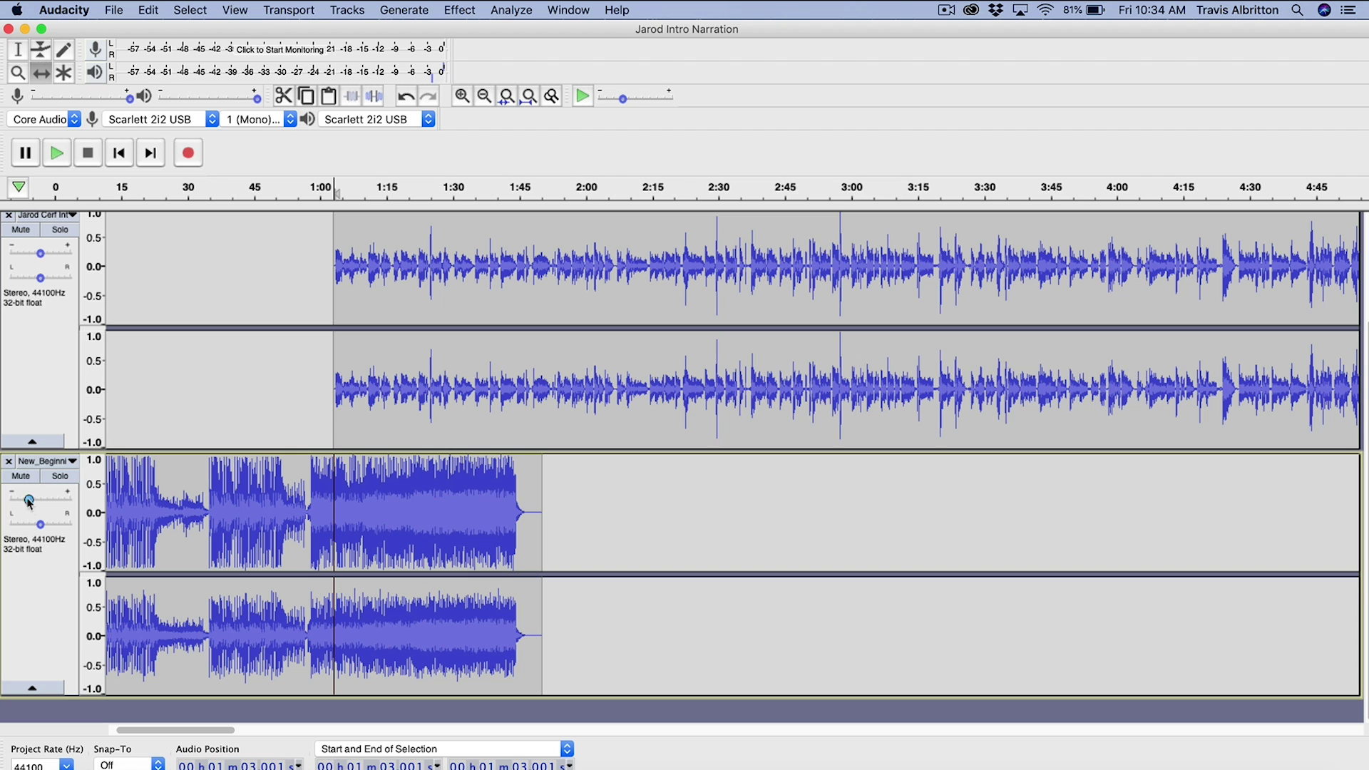
left_click_drag(29, 501, 28, 501)
Raise the gain of the intro narration track to +1 dB and the interview track's gain slightly
scroll(312, 449, "up", 3)
left_click_drag(41, 262, 43, 266)
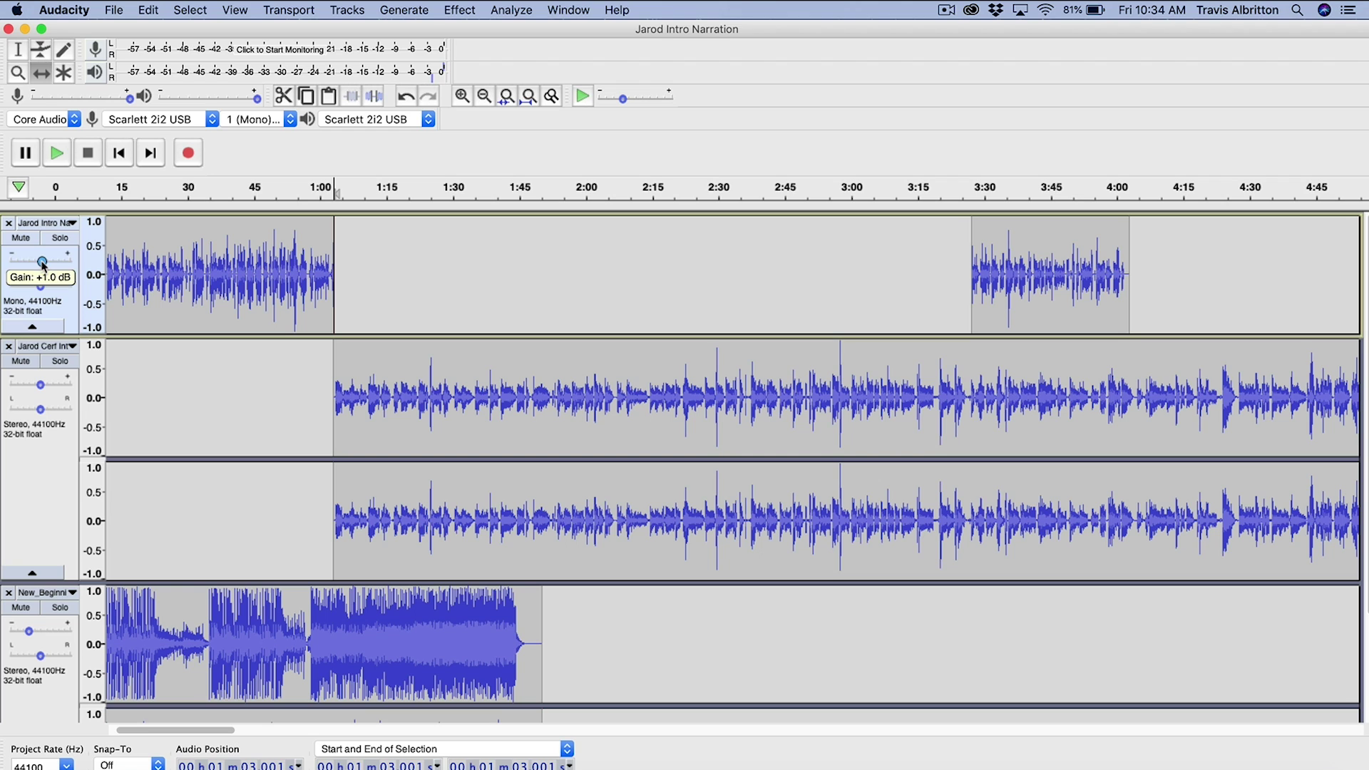
left_click(42, 386)
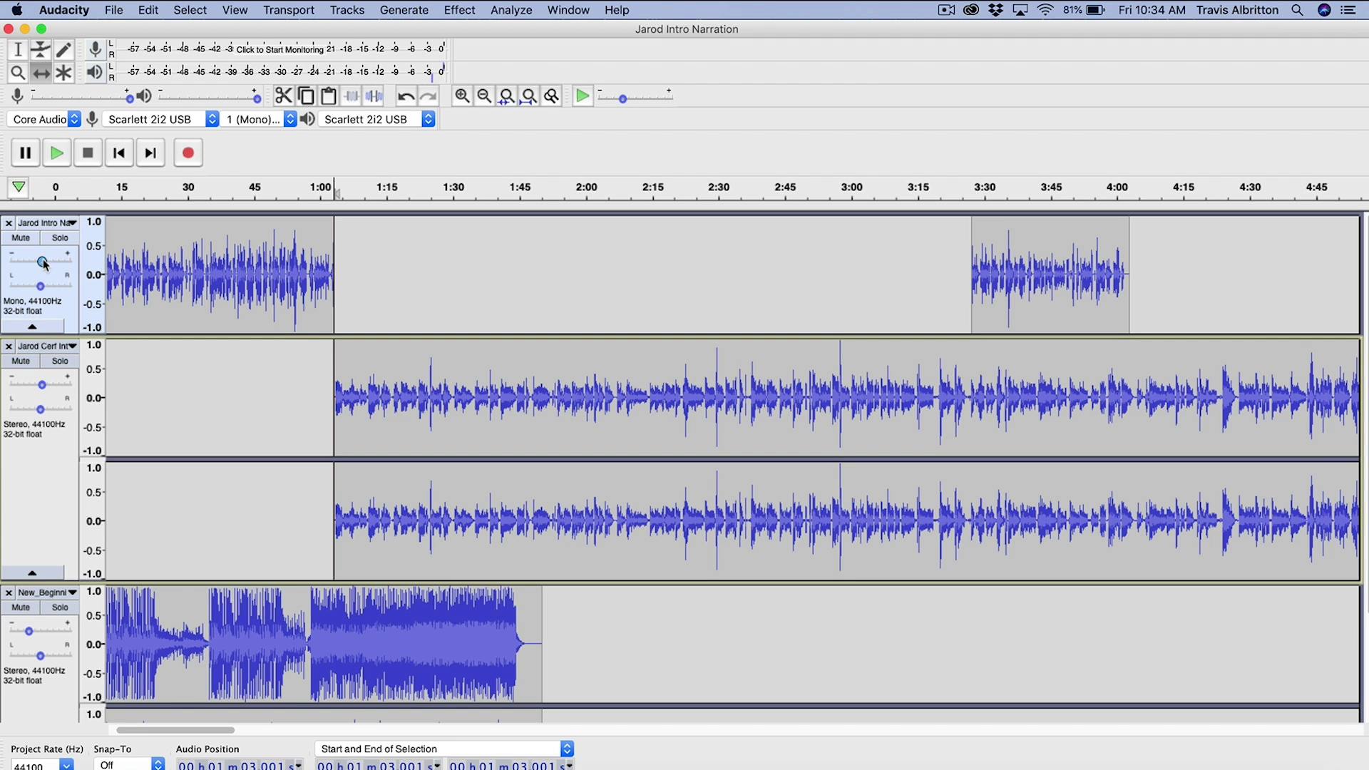
Fade the music down with the Envelope tool from about 0:58, to about half level at 1:08 and a third at 1:19
scroll(265, 553, "left", 2)
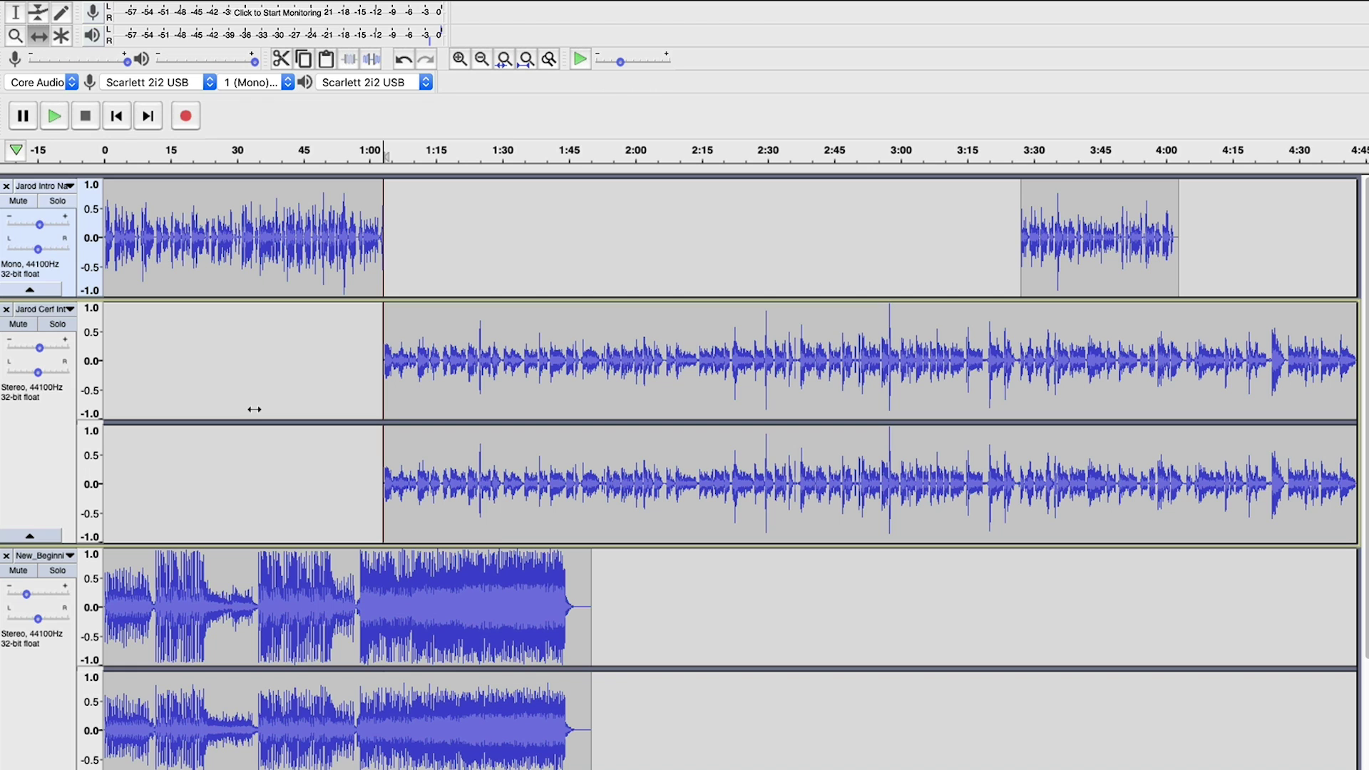
left_click(39, 12)
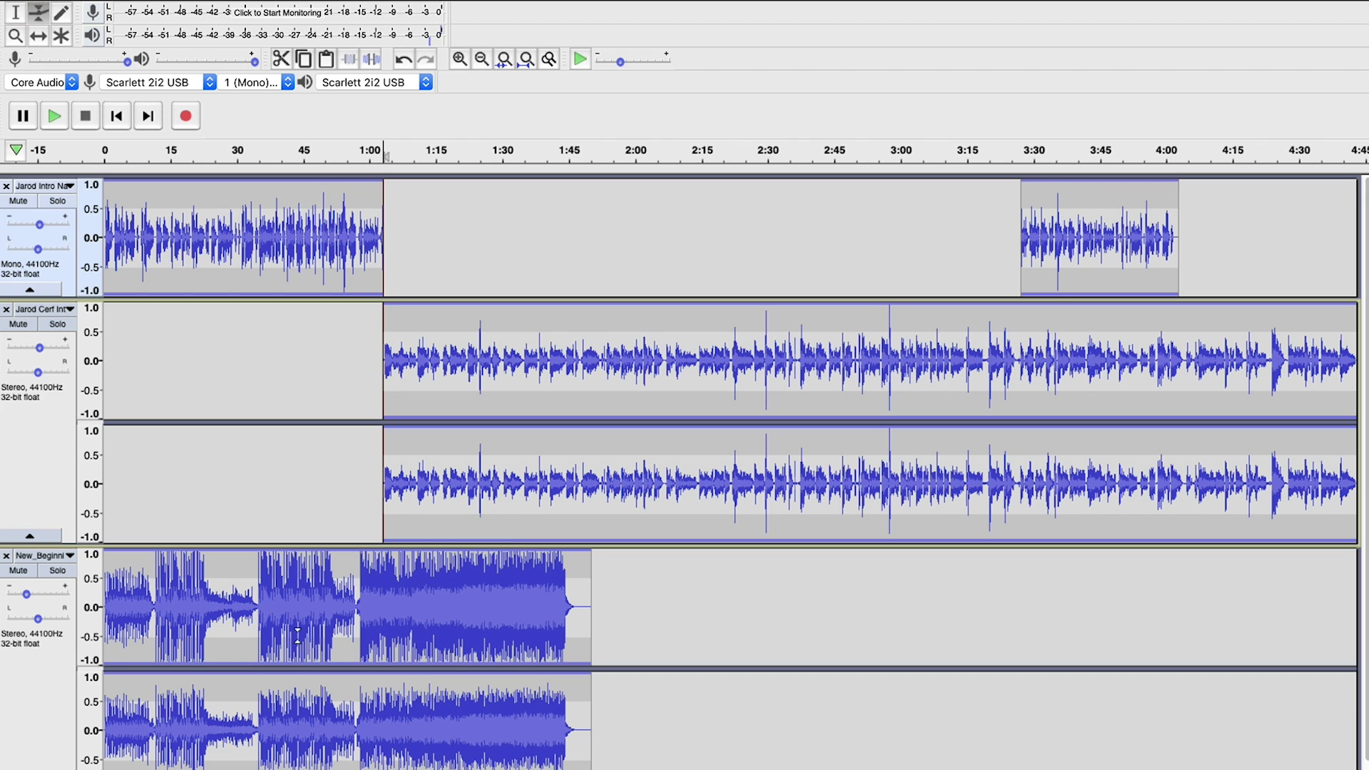
scroll(358, 581, "down", 1)
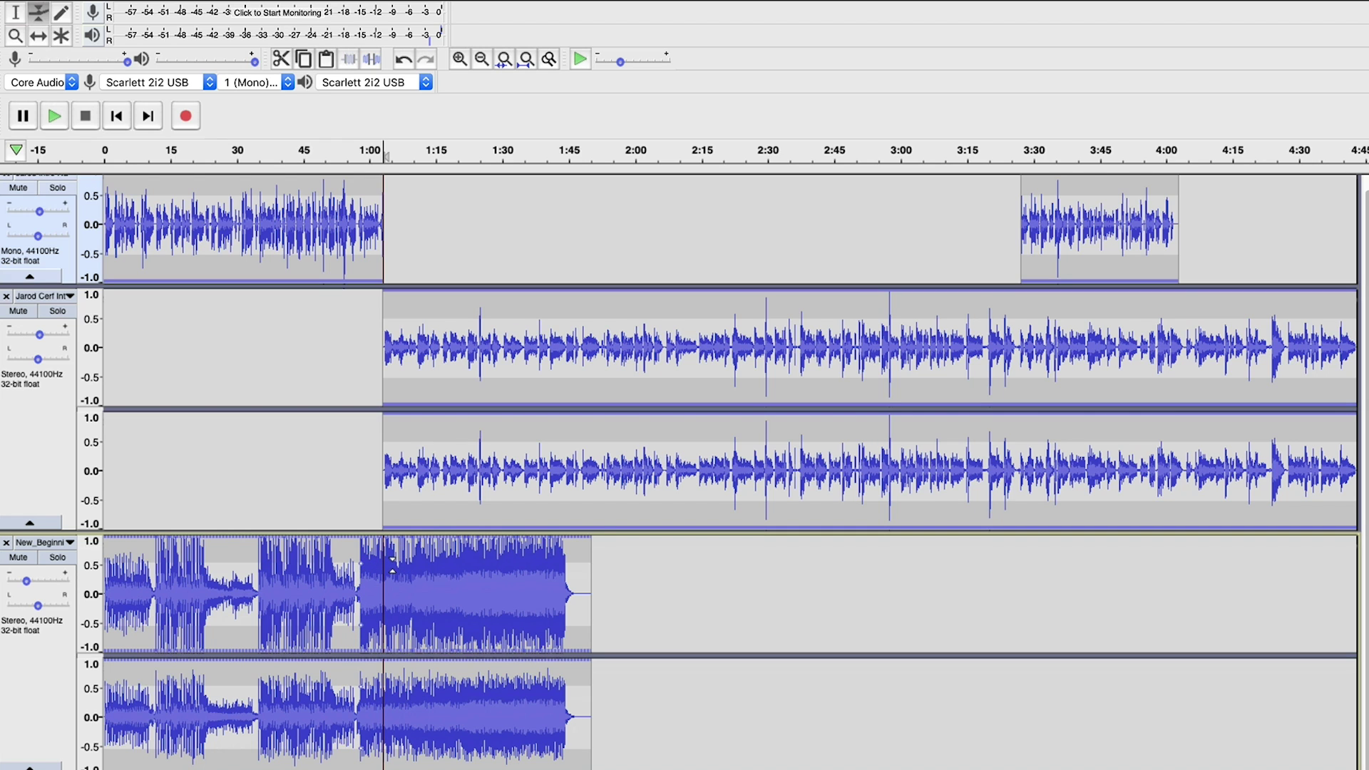
mouse_move(395, 563)
left_mouse_down()
mouse_move(400, 606)
mouse_move(407, 565)
left_mouse_up()
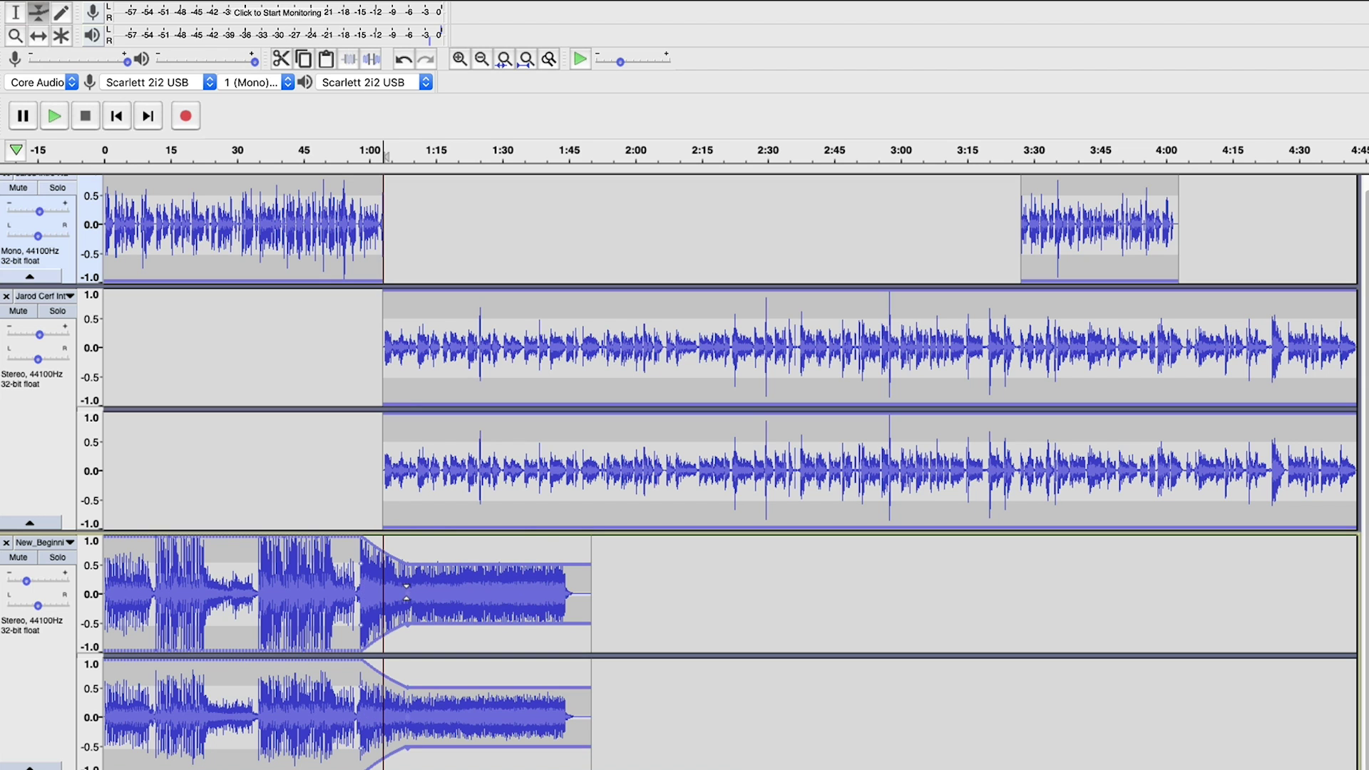
left_click_drag(451, 568, 455, 574)
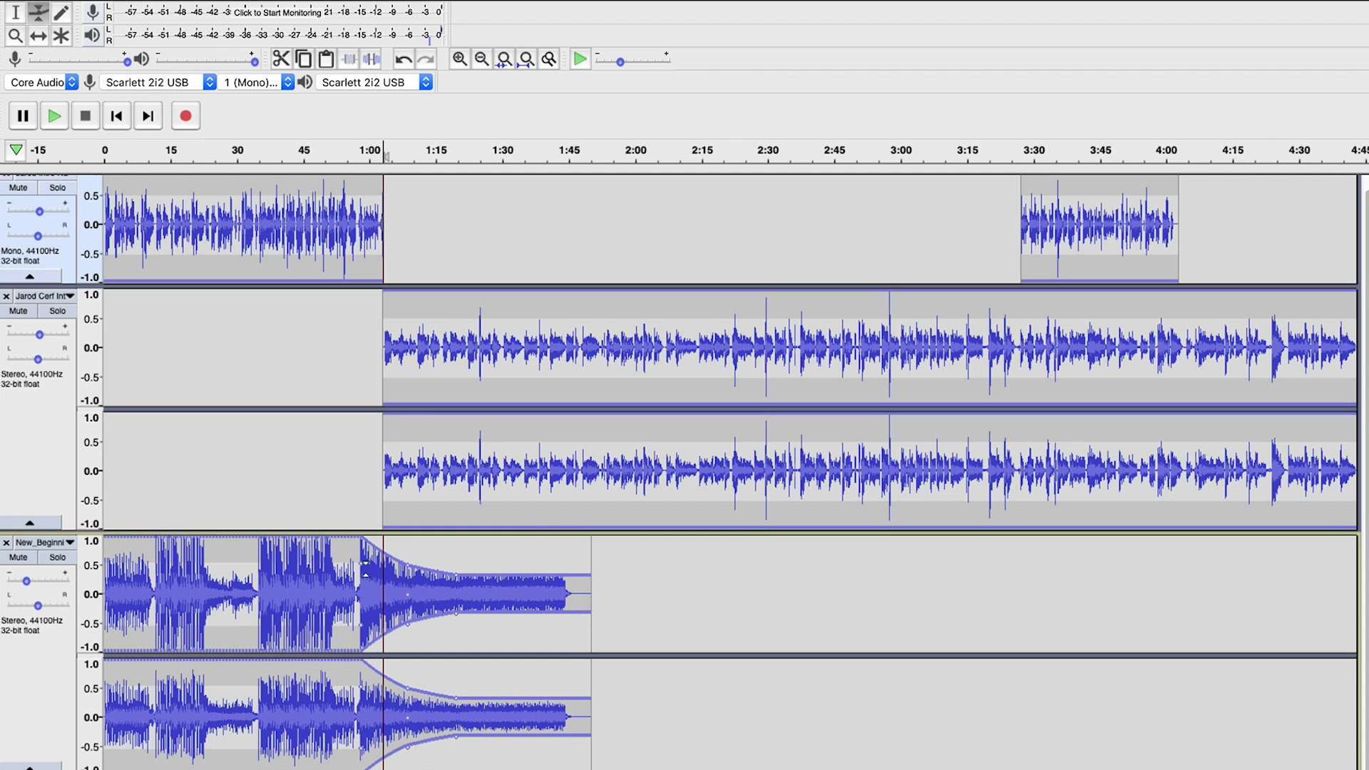
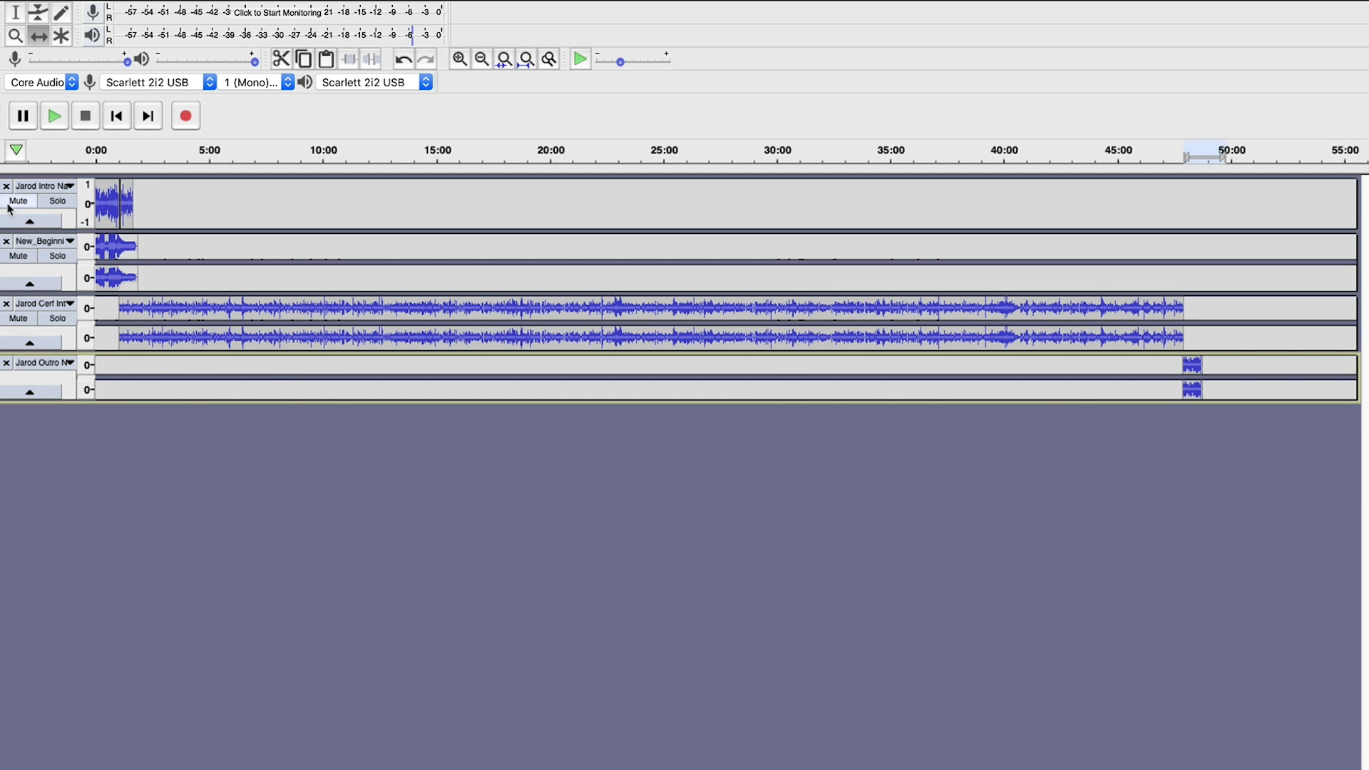
Remove the outro narration track and move the second intro narration clip to the interview's end at about 47:50
left_click(6, 363)
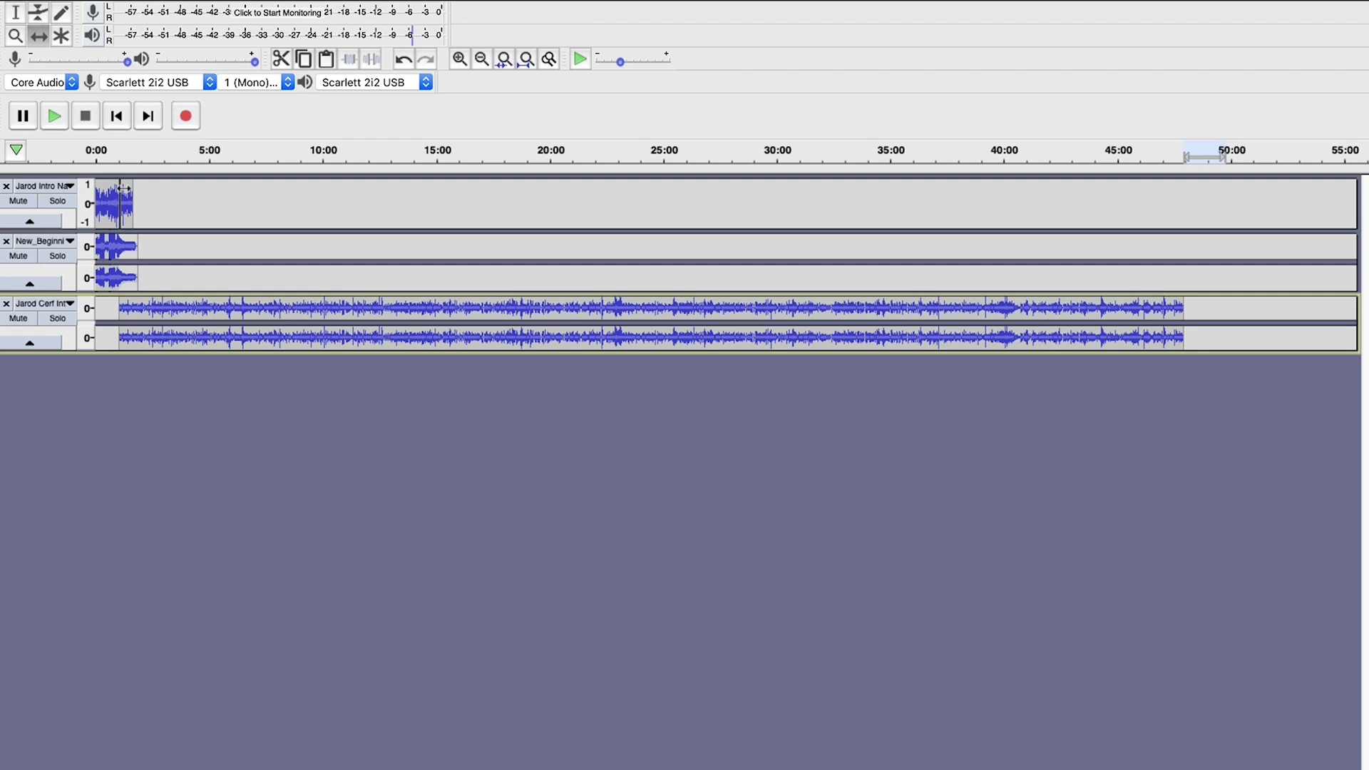
left_click_drag(126, 196, 1192, 214)
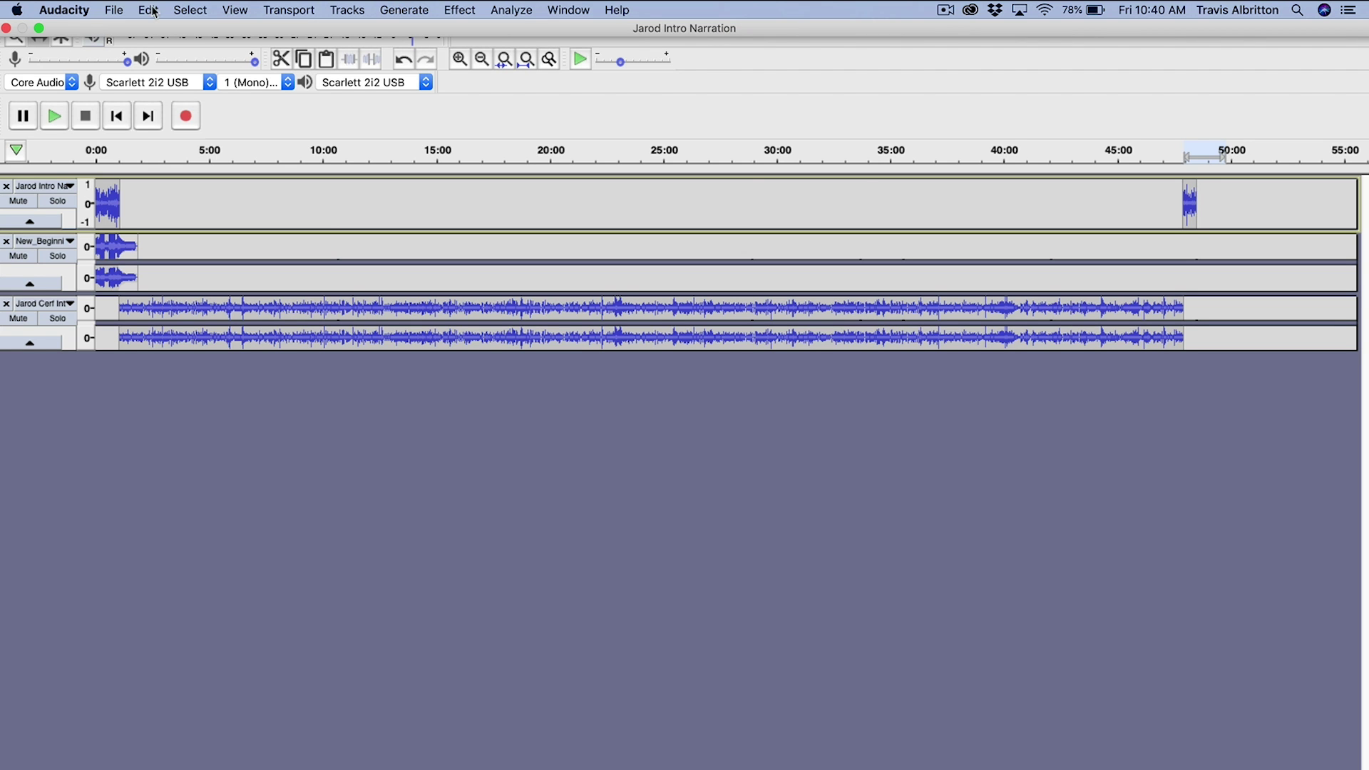
Start a WAV export as signed 16-bit PCM, replacing "Intro Narration" with "Episode" in the file name
left_click(114, 9)
mouse_move(161, 131)
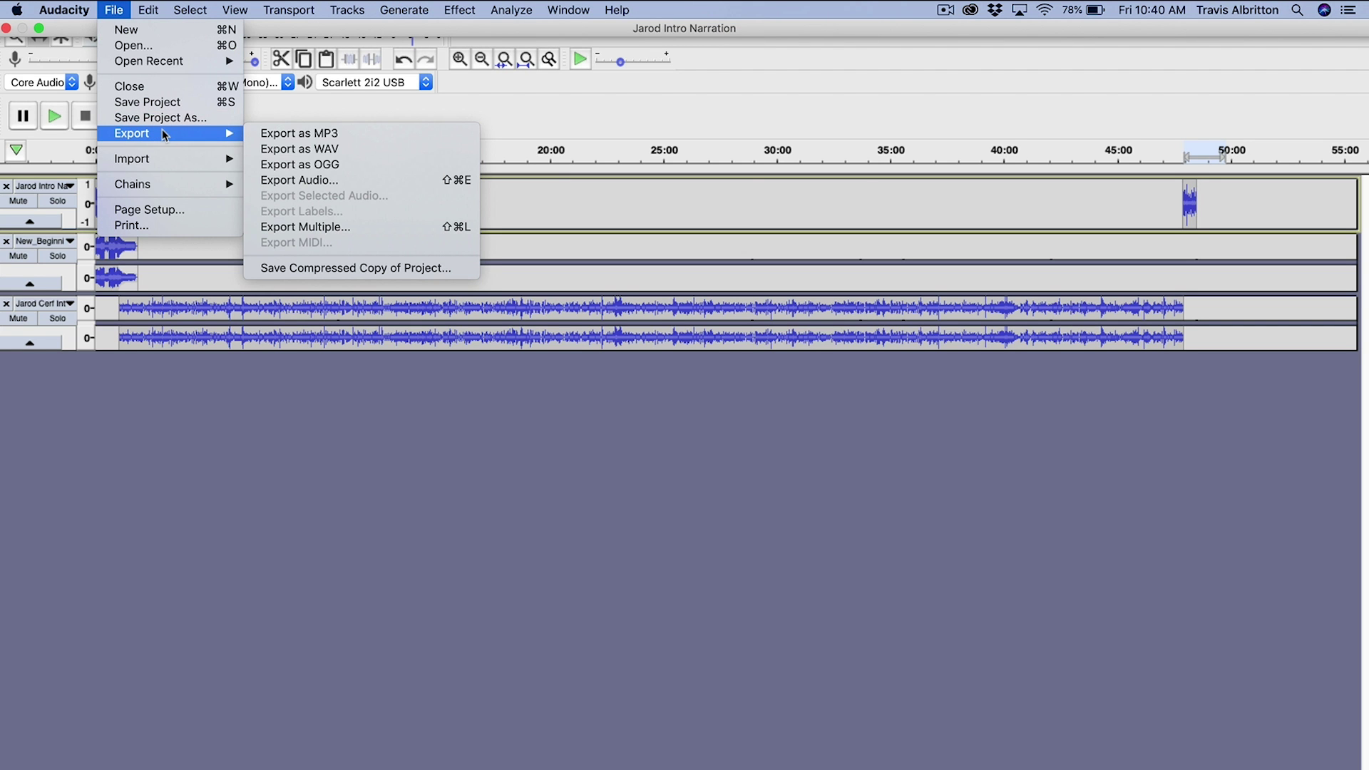
left_click(298, 148)
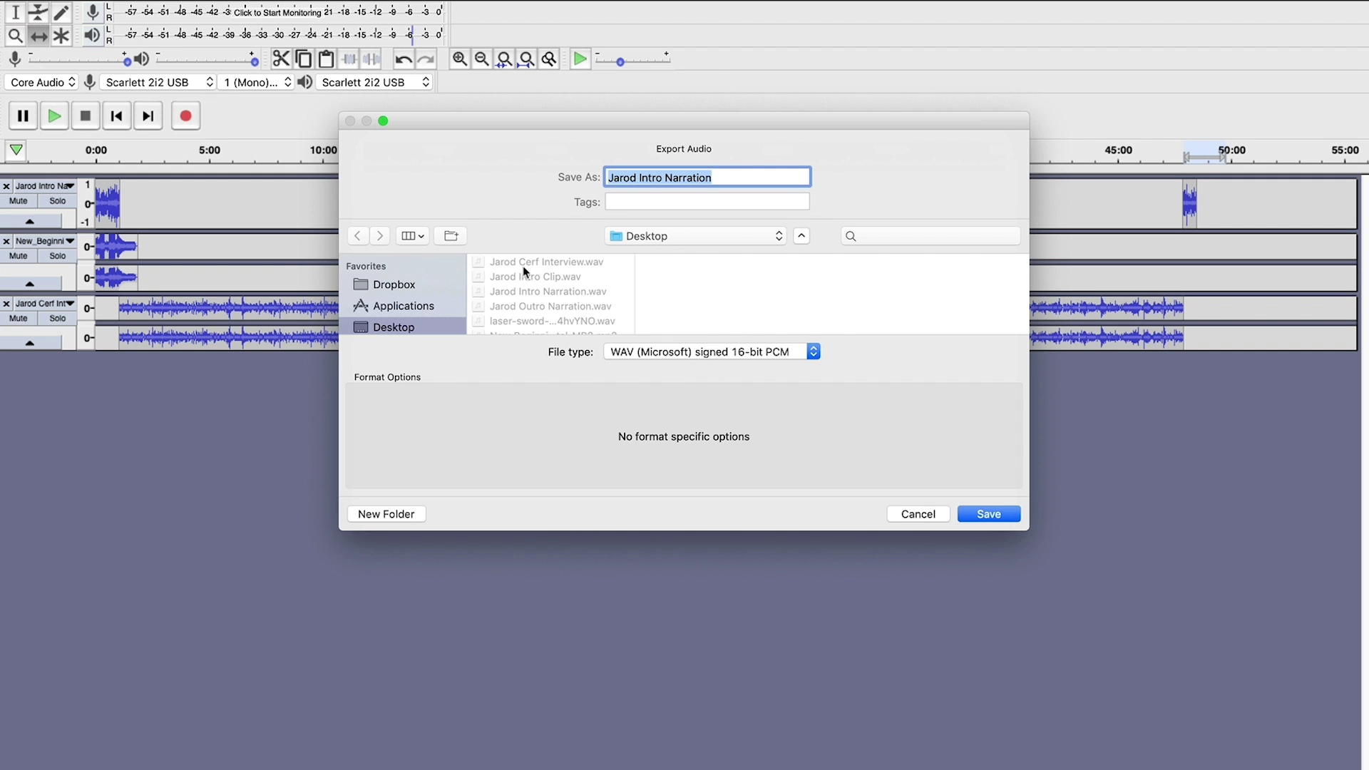
left_click(723, 178)
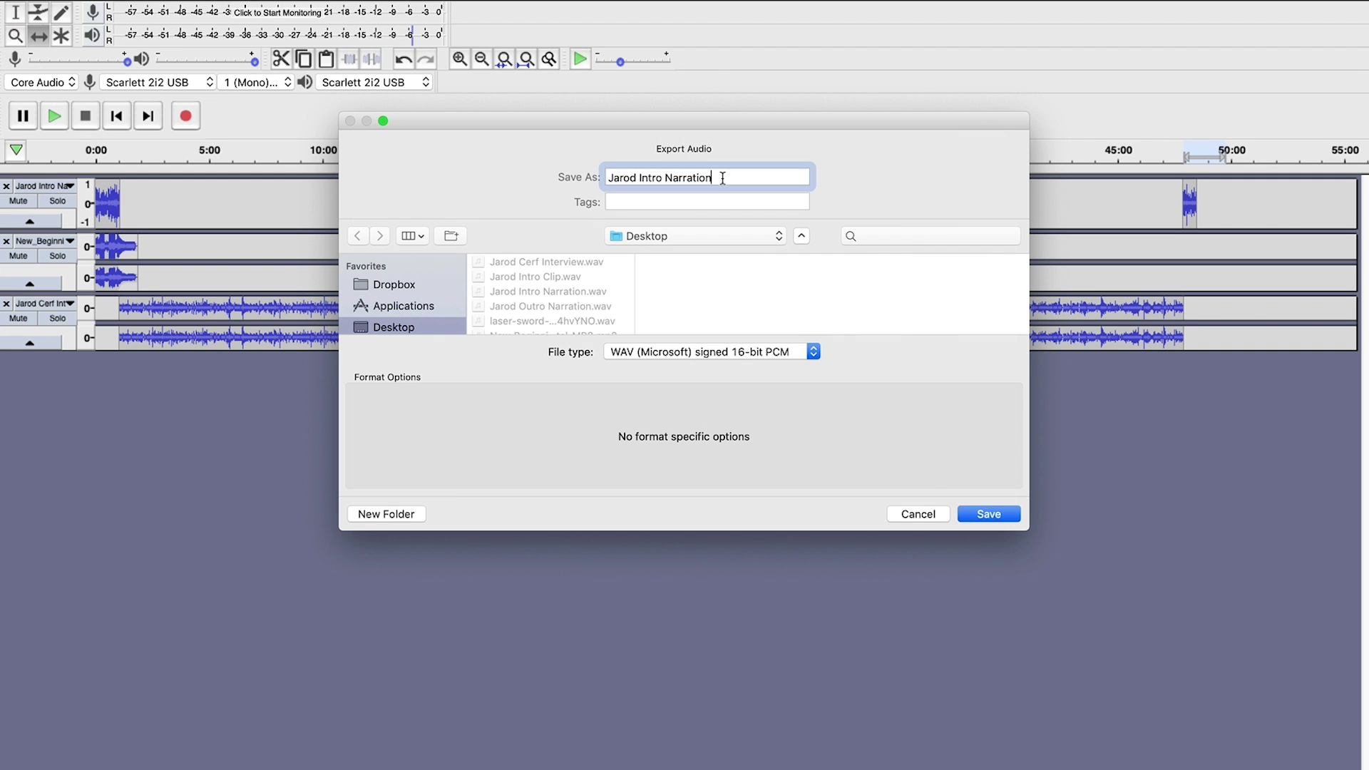
left_click_drag(722, 179, 638, 181)
type("Episode")
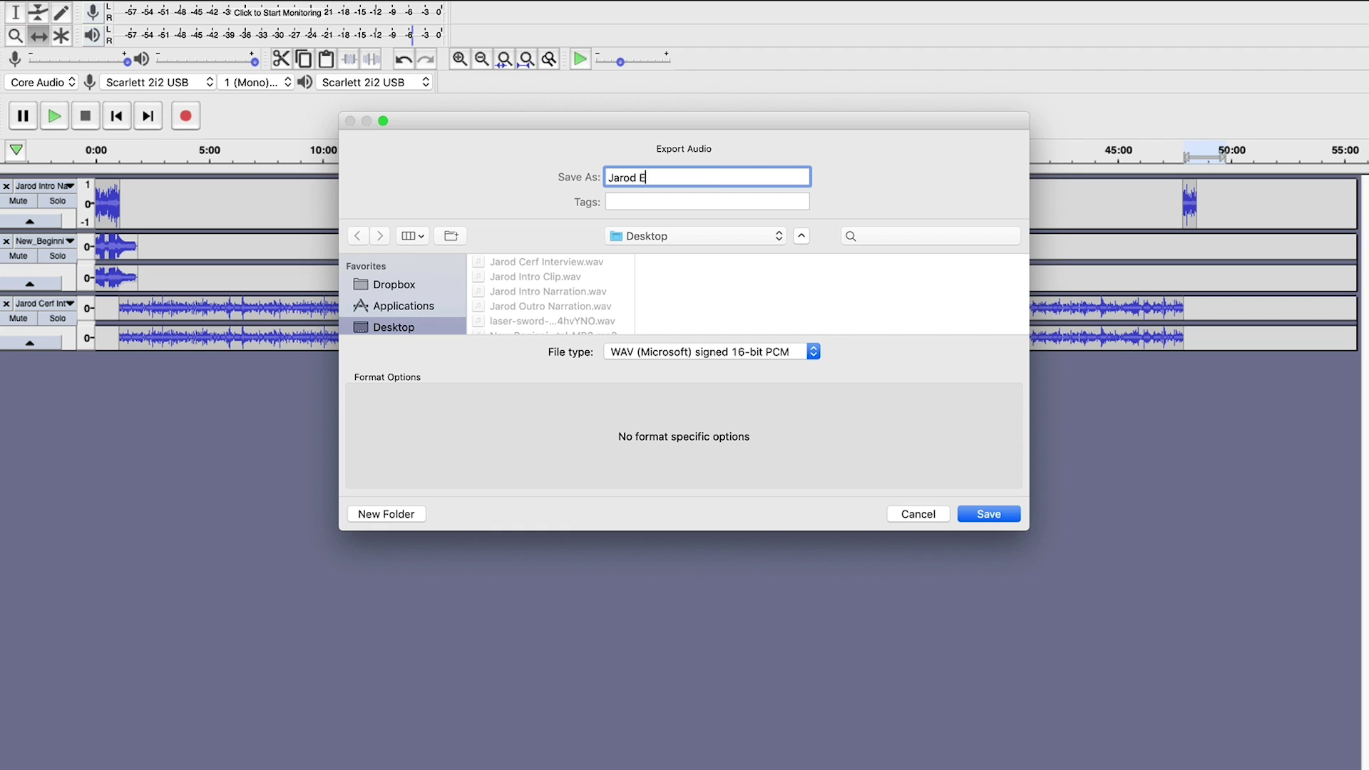
left_click(735, 352)
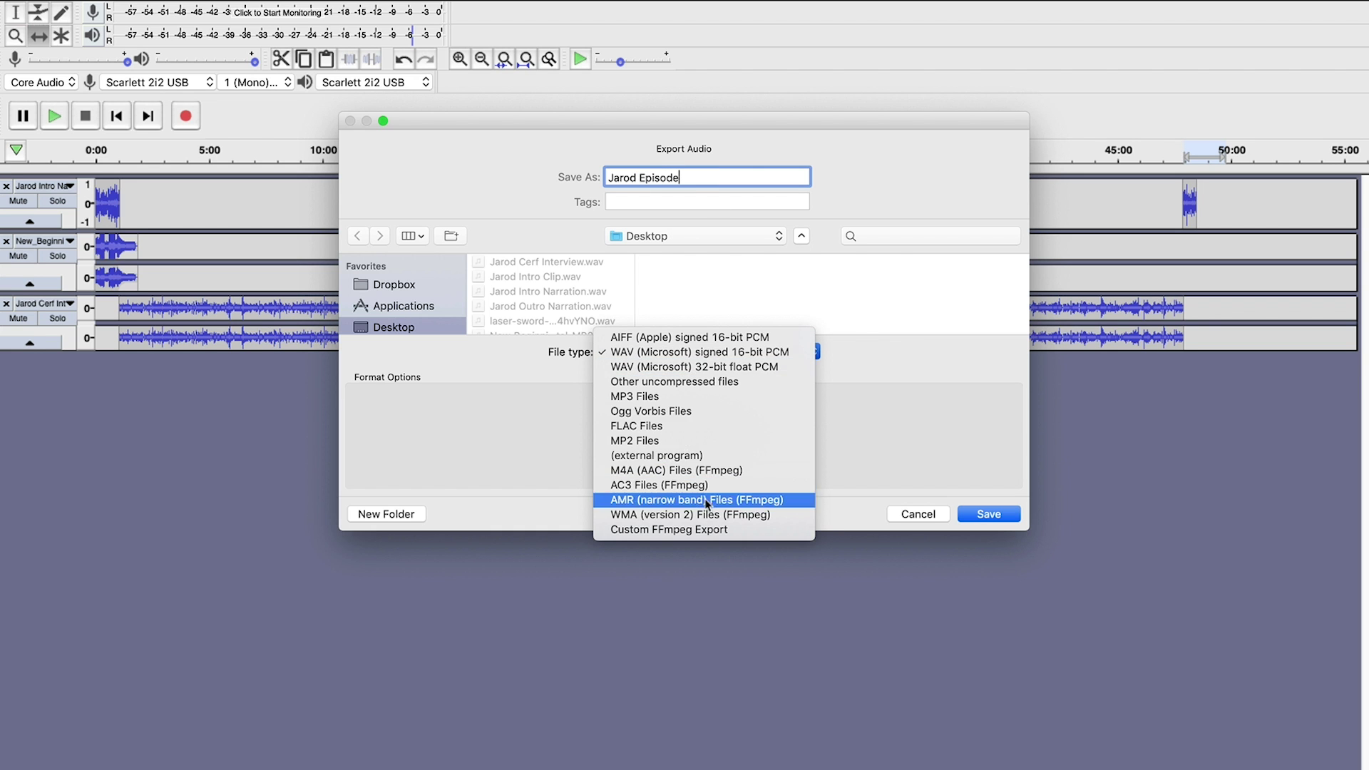
left_click(735, 352)
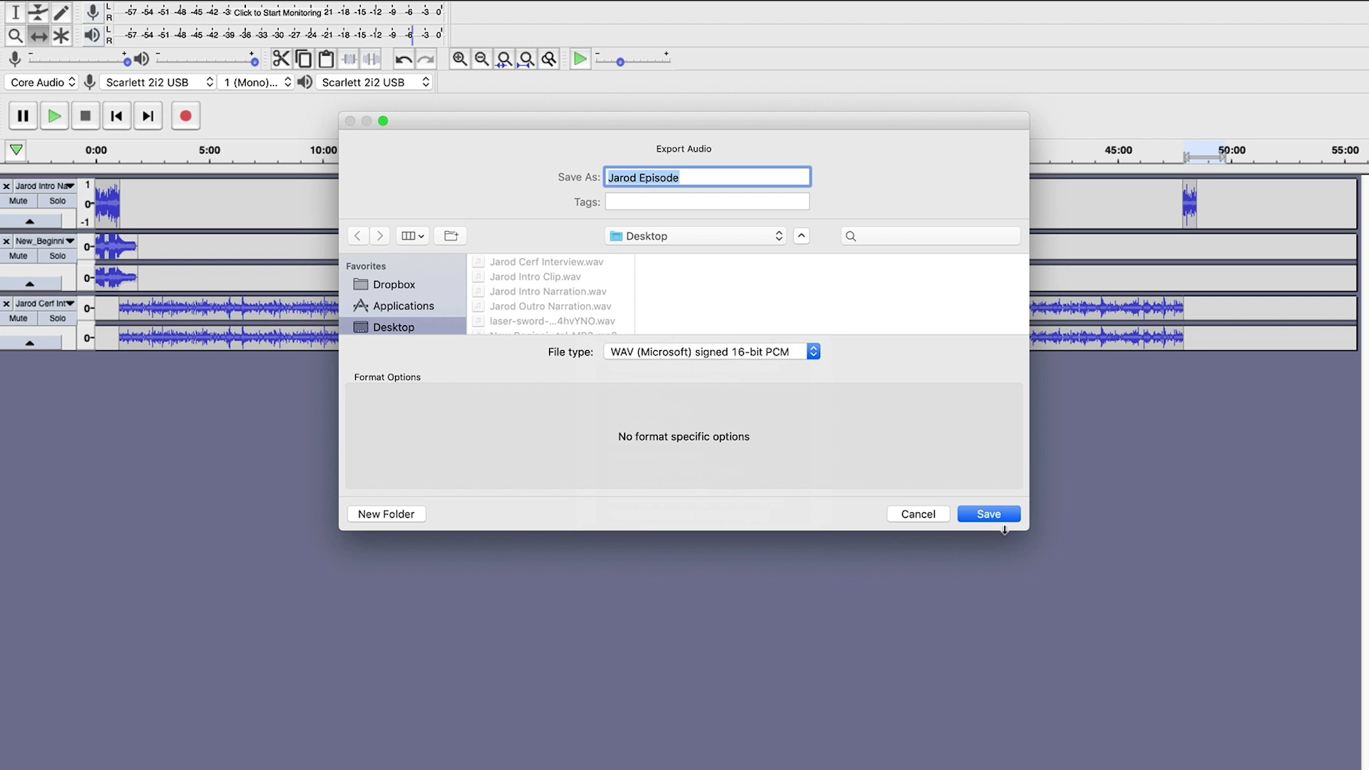
Save the export to the Desktop, accepting the stereo mixdown and leaving the metadata tags empty
left_click(1005, 519)
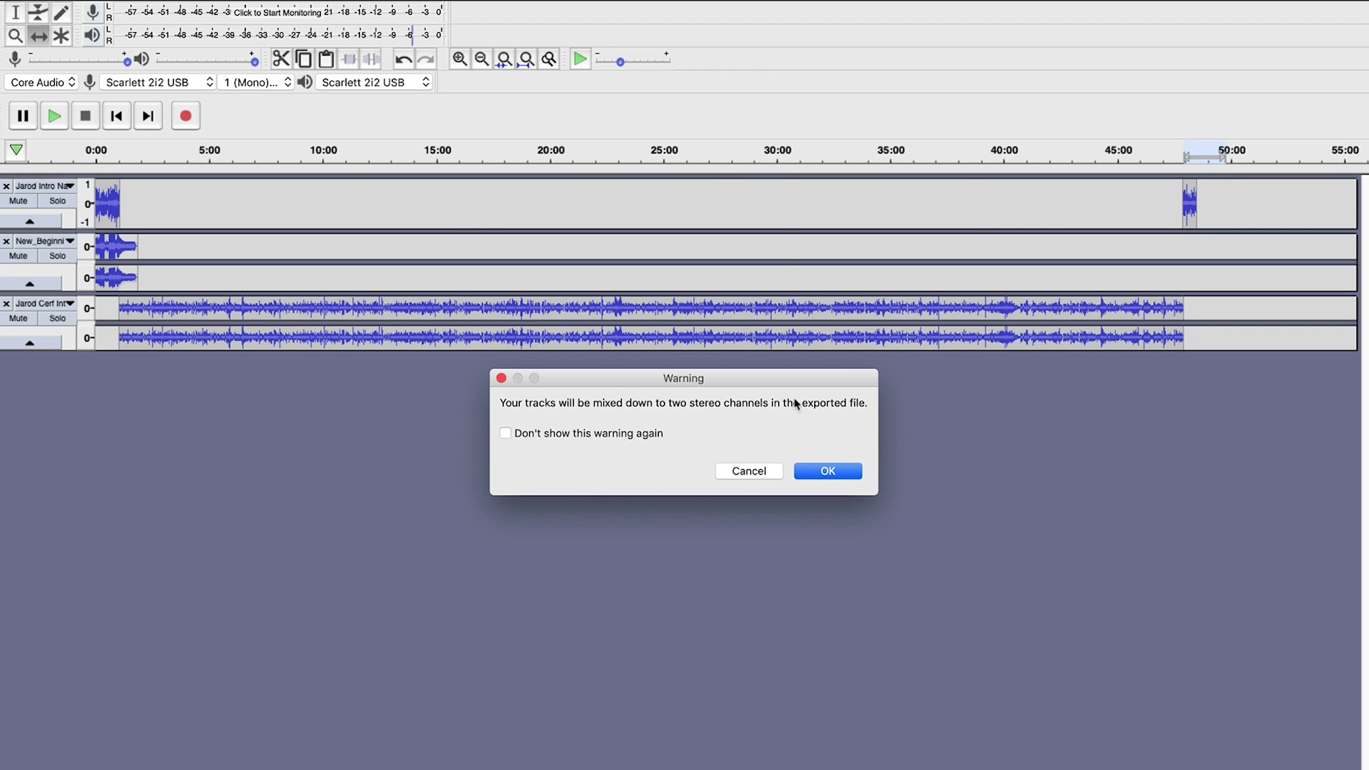
left_click(830, 472)
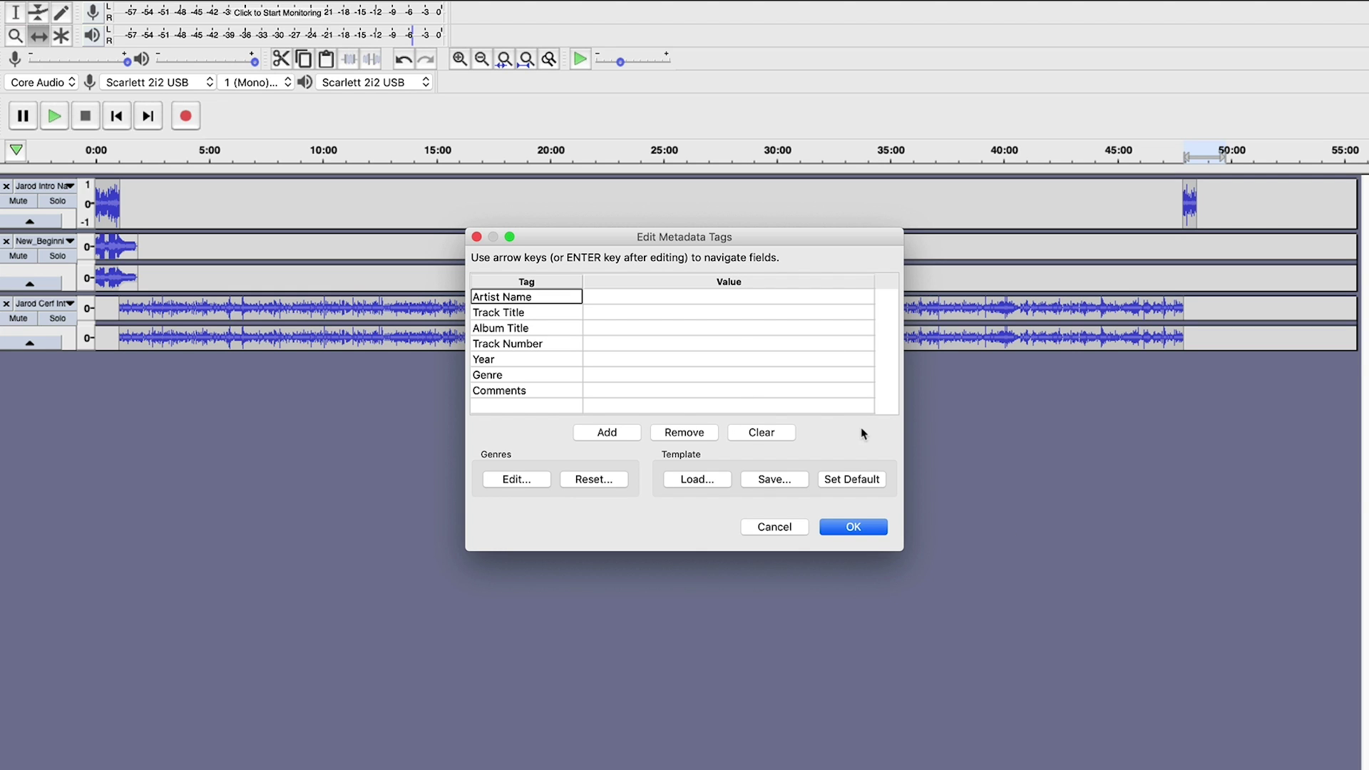
left_click(867, 531)
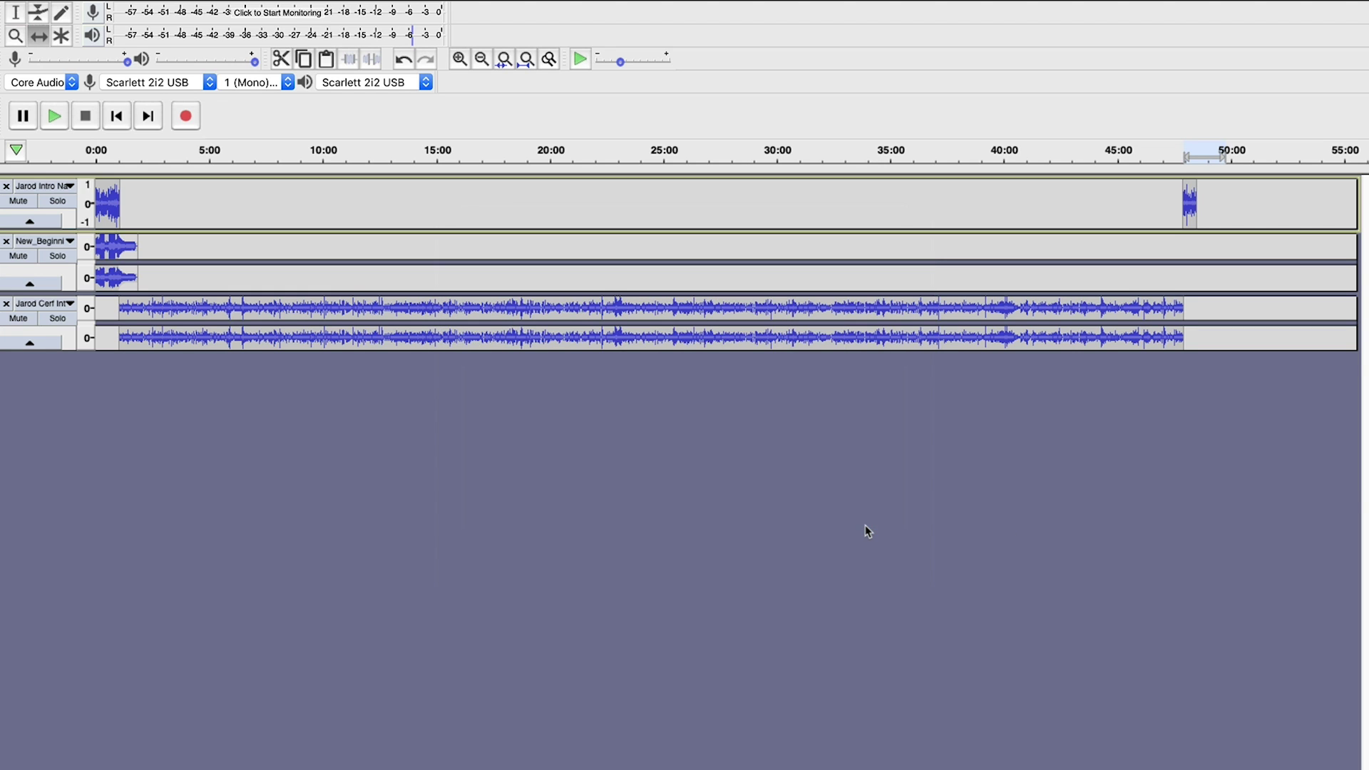